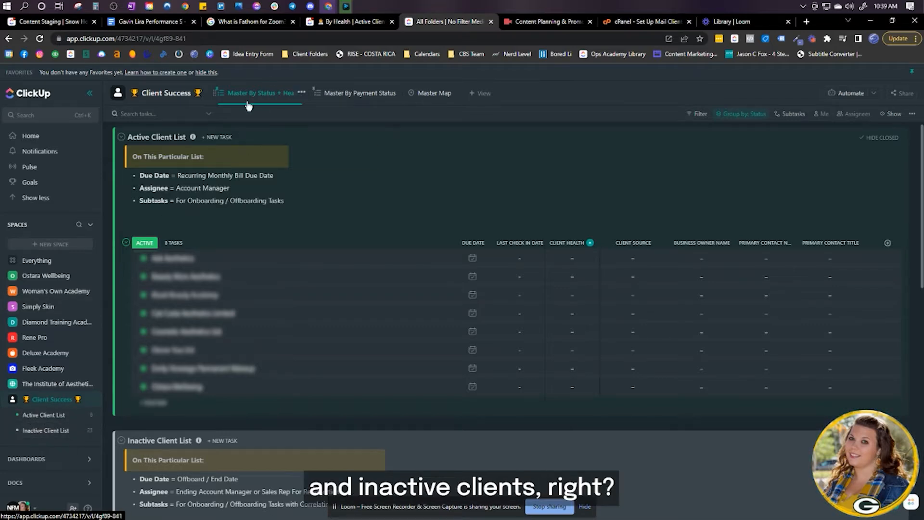
- Open the Active Client List's Onboarding Form and look through its client, business owner and primary contact fields
click(34, 415)
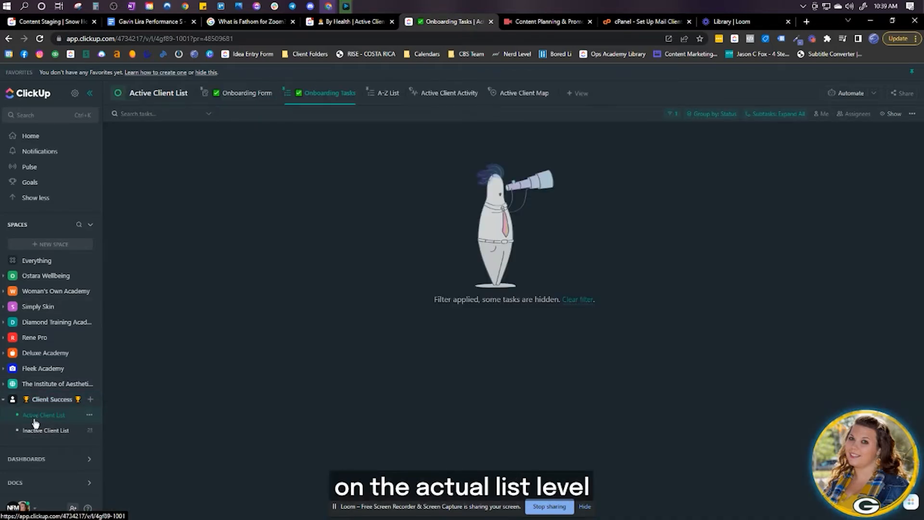
click(236, 93)
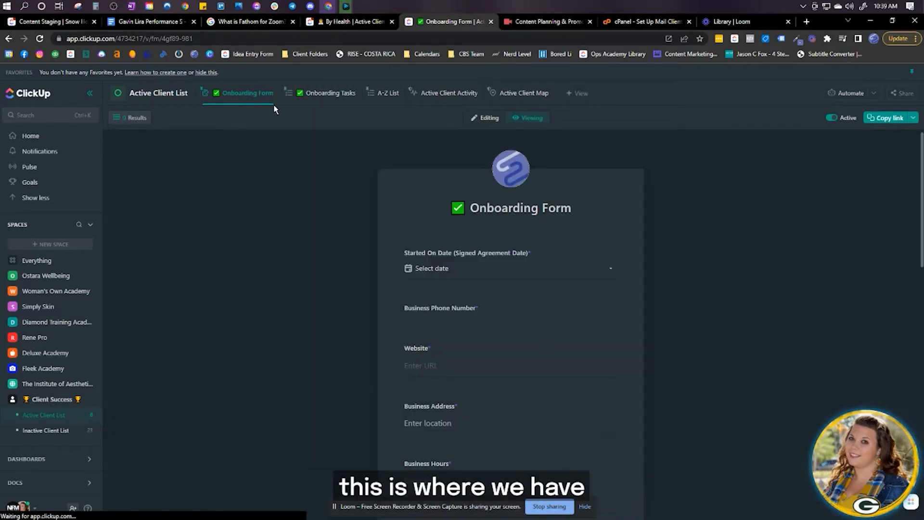
scroll(495, 290, down, 4)
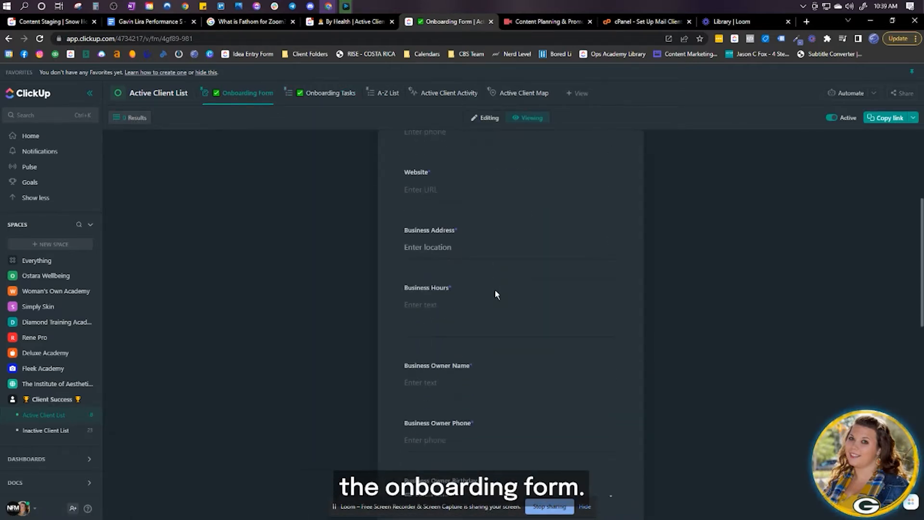
scroll(472, 285, up, 4)
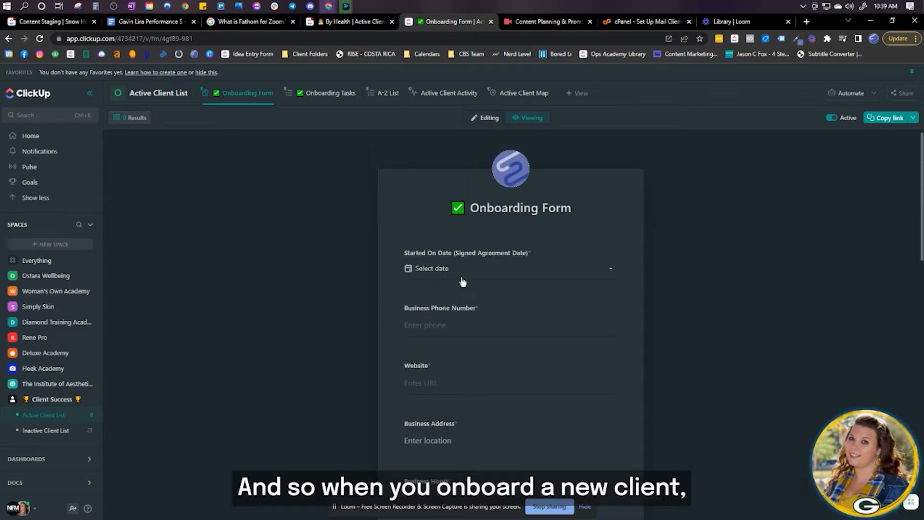
scroll(462, 281, down, 10)
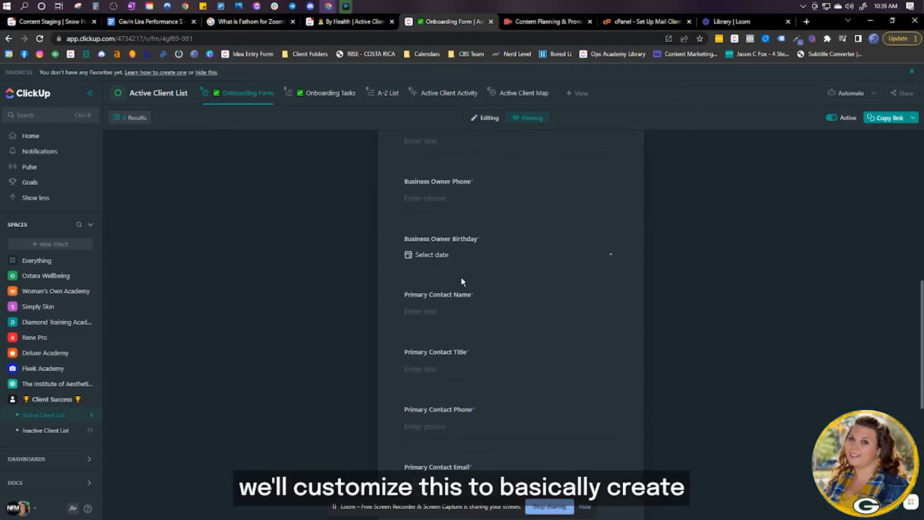
scroll(464, 284, down, 4)
scroll(476, 288, up, 8)
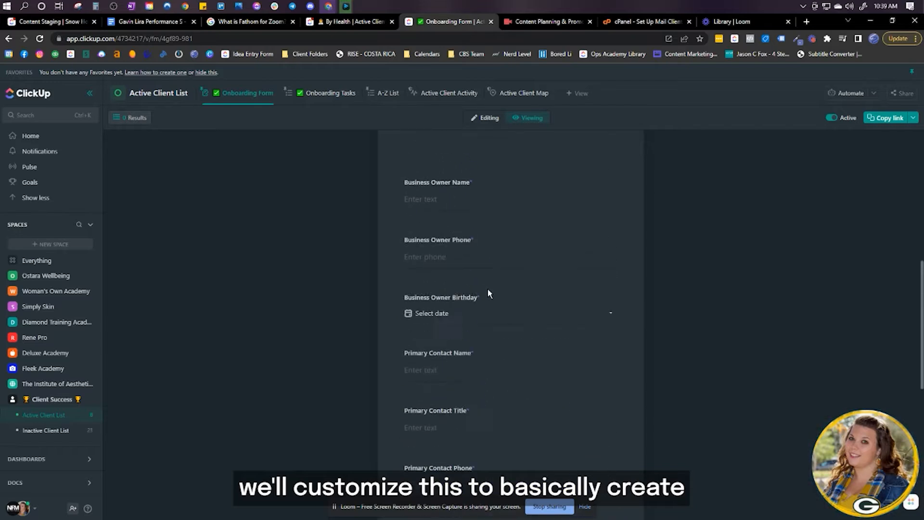
scroll(487, 289, up, 6)
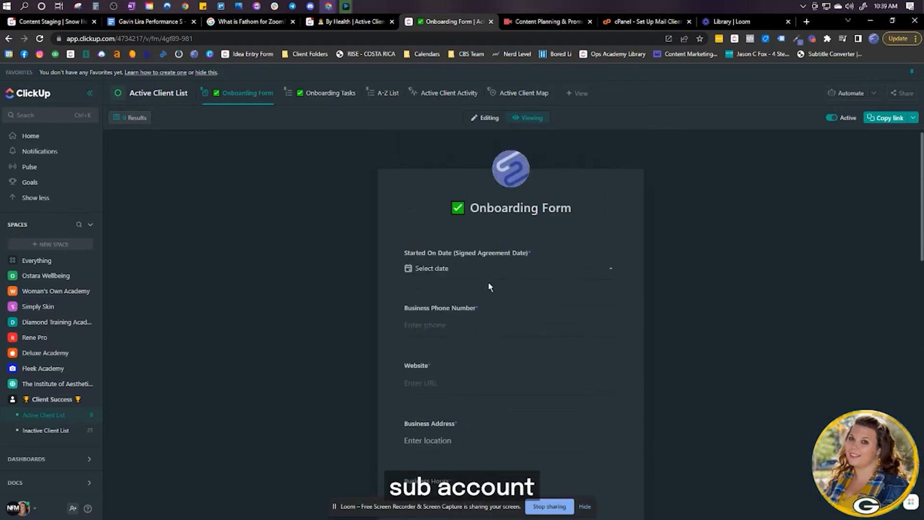
- Open the Onboarding Tasks view of the Active Client List and check its status filter
click(327, 96)
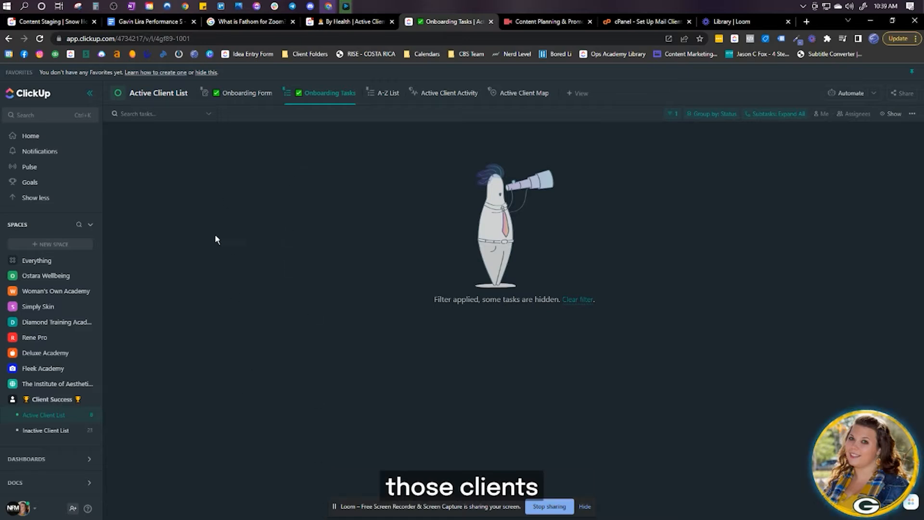
click(674, 113)
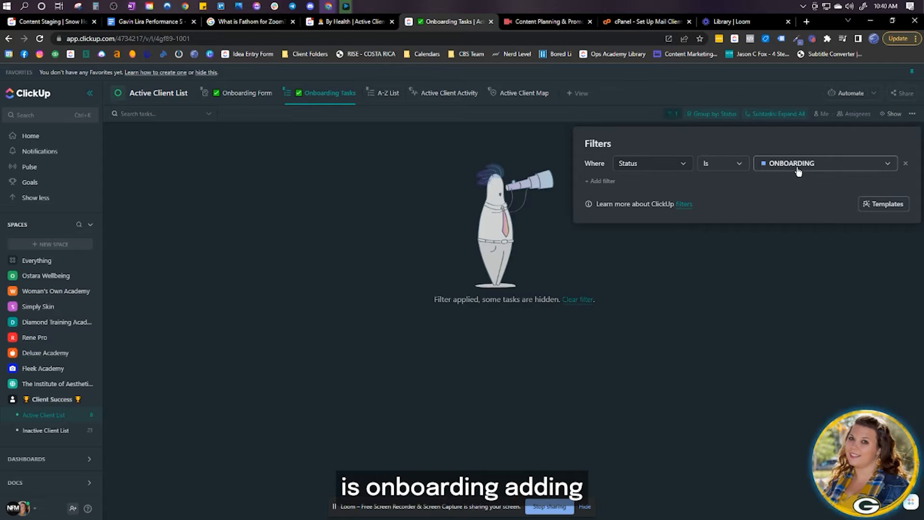
click(674, 113)
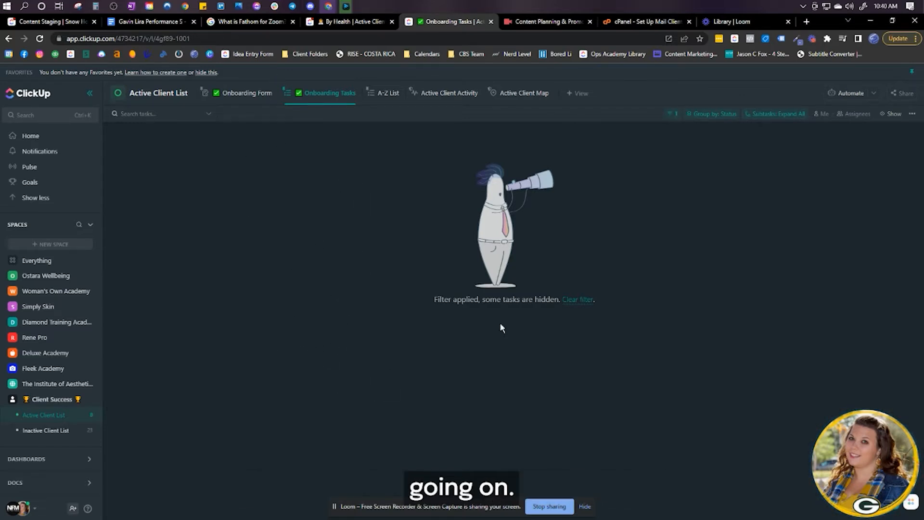
- In the A-Z List view, set the first client's due date to August 1, 2022
click(391, 103)
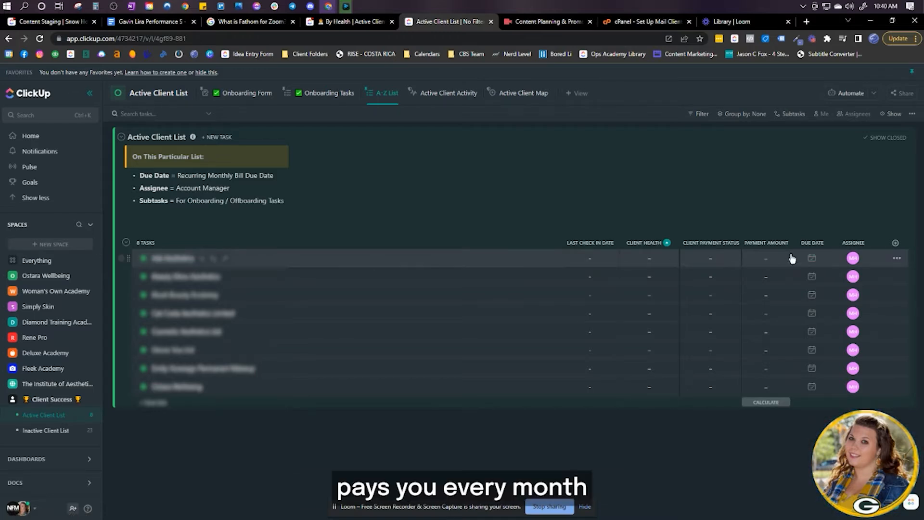
click(812, 258)
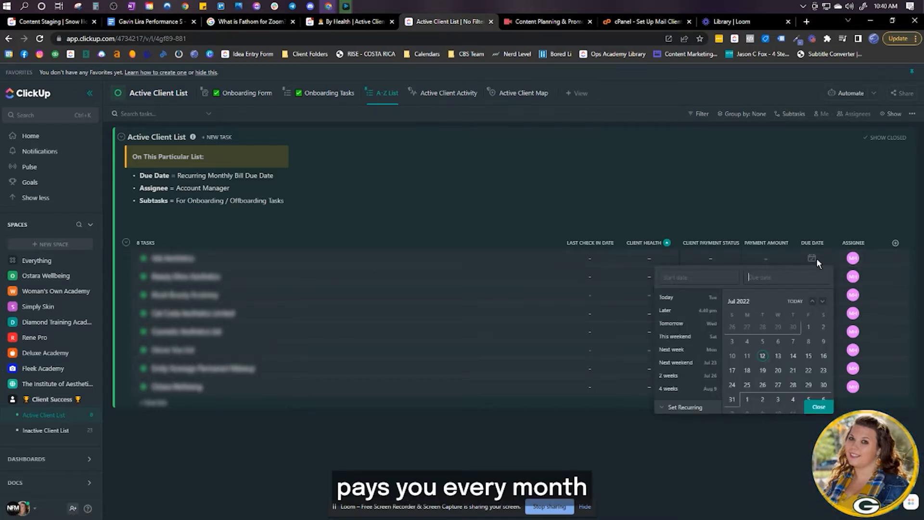
click(748, 401)
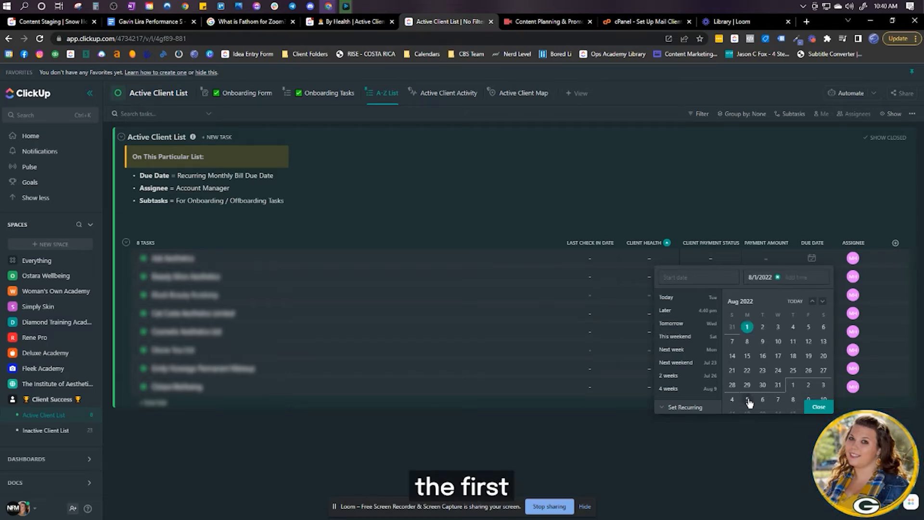
- Make the first client's due date recur monthly, same day each month, on schedule, with Create new task off, and save it
click(683, 409)
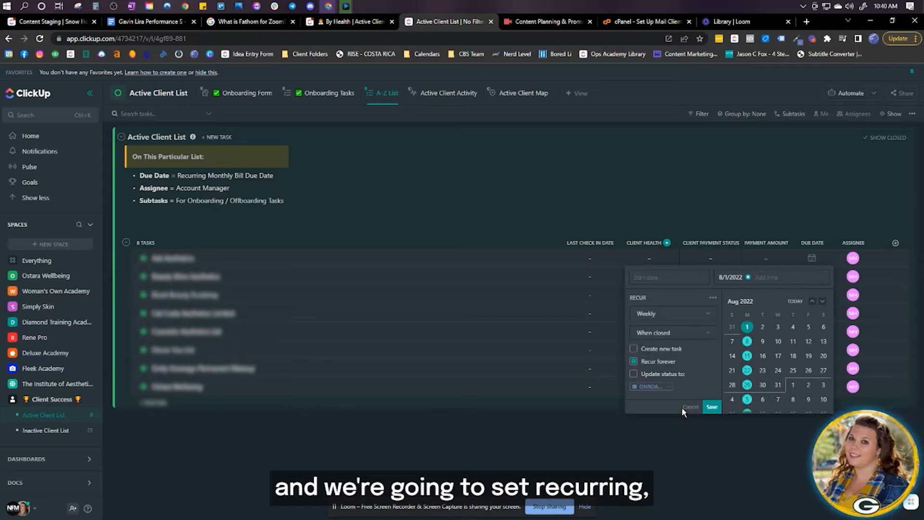
click(644, 316)
click(650, 369)
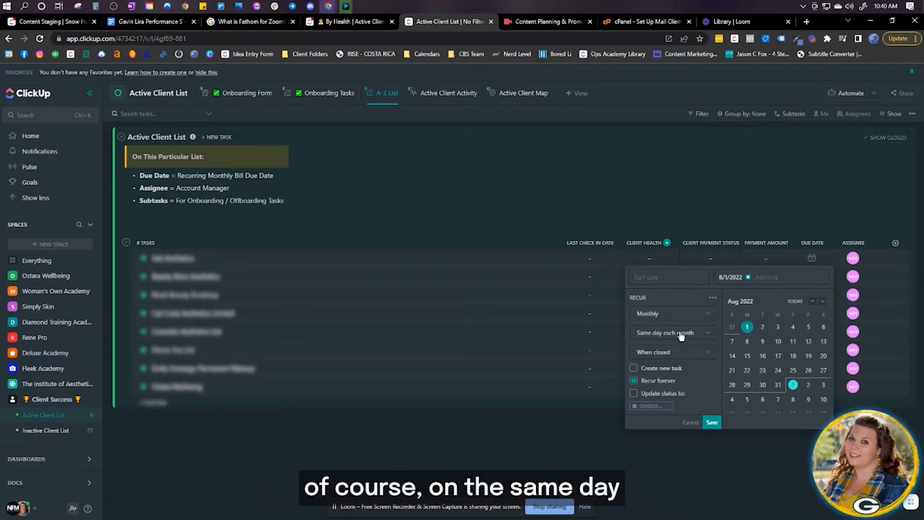
scroll(813, 357, down, 5)
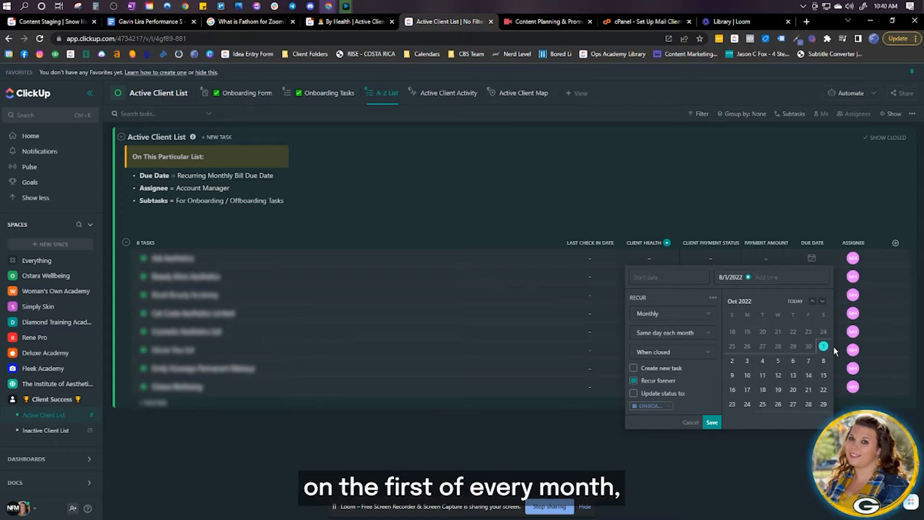
scroll(824, 349, down, 3)
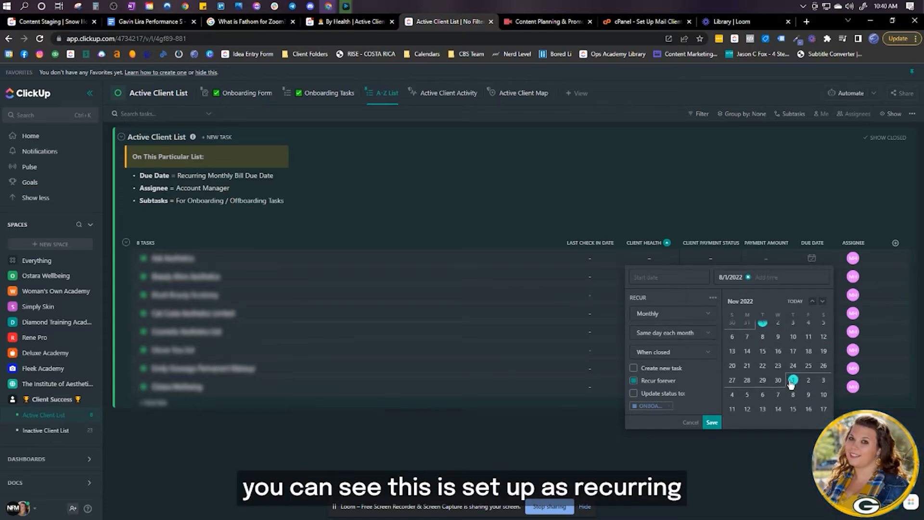
click(661, 355)
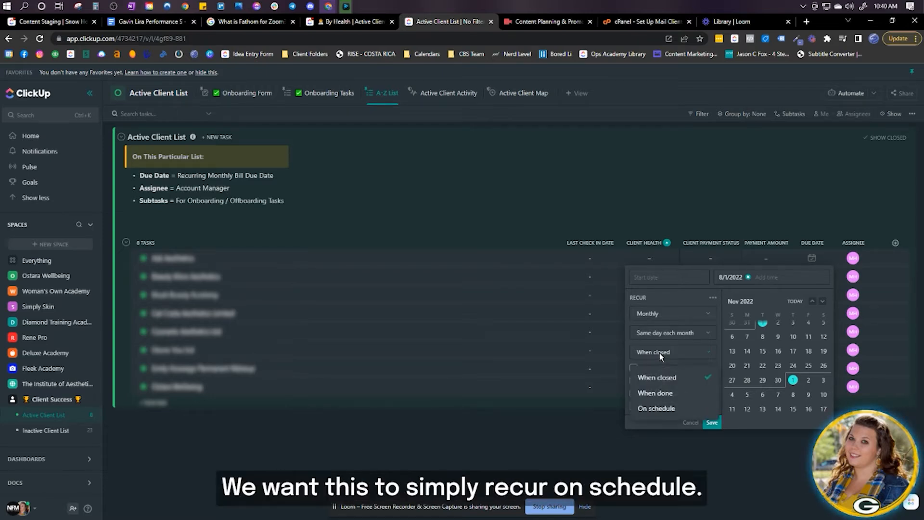
click(677, 410)
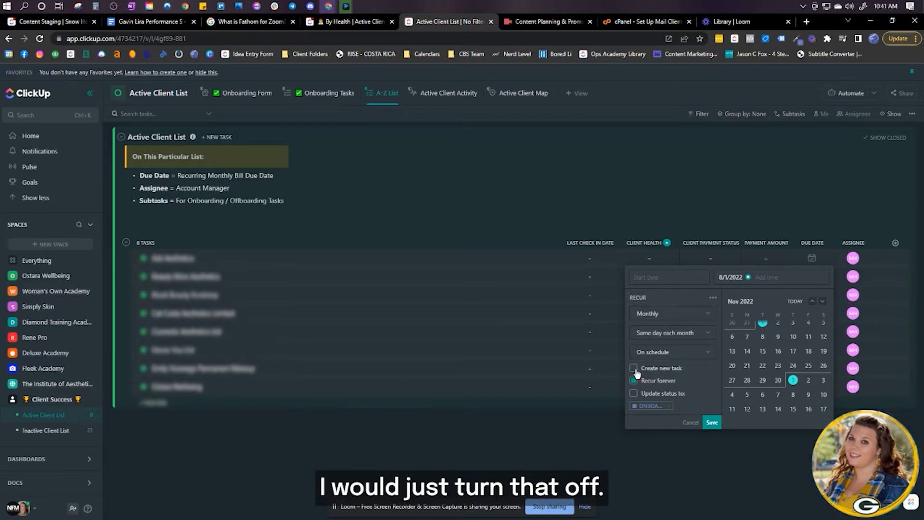
click(634, 368)
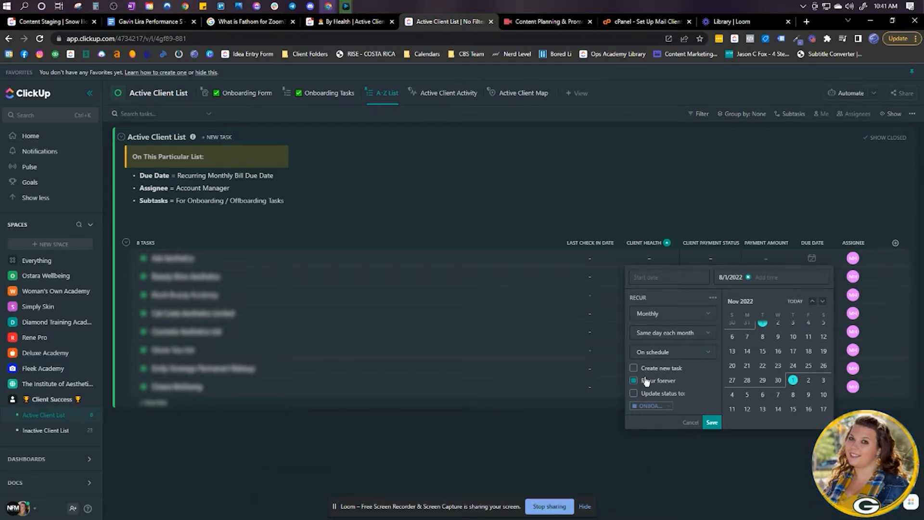
click(715, 425)
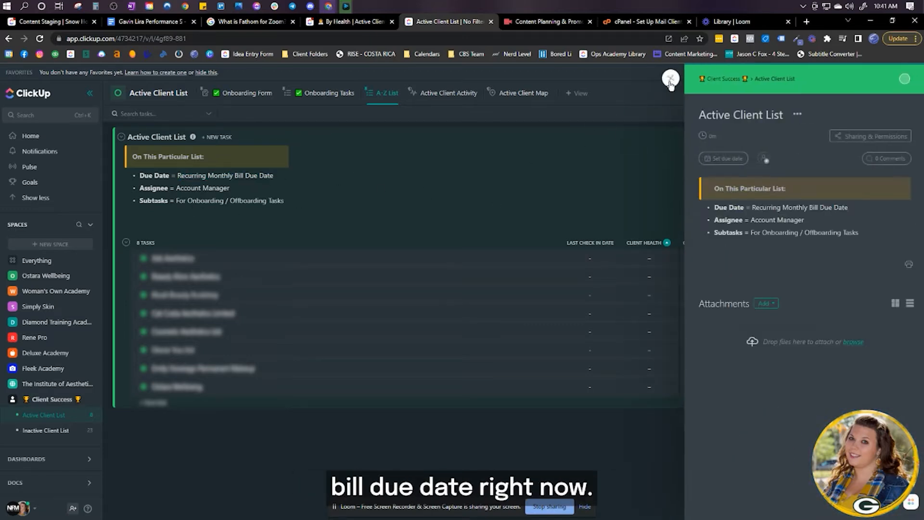
- Close the list details, and start a new subtask under the first client and discard it
click(671, 80)
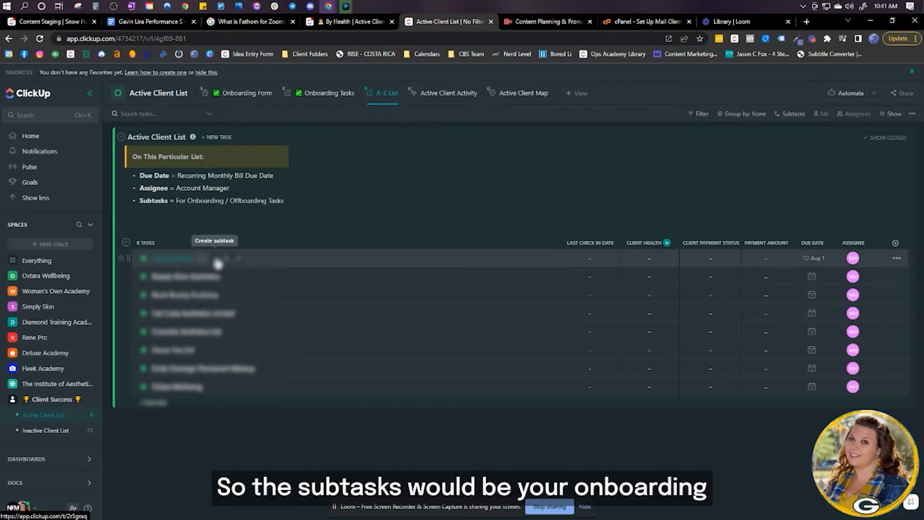
click(217, 263)
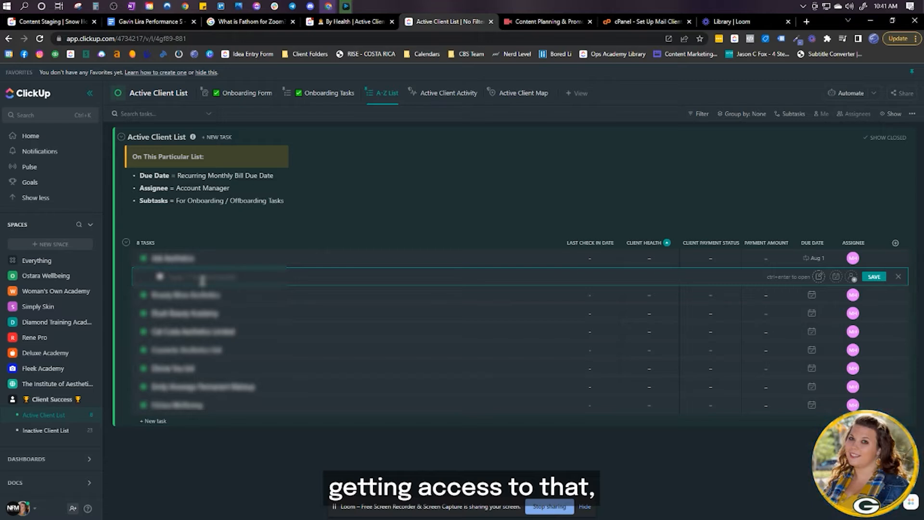
click(899, 278)
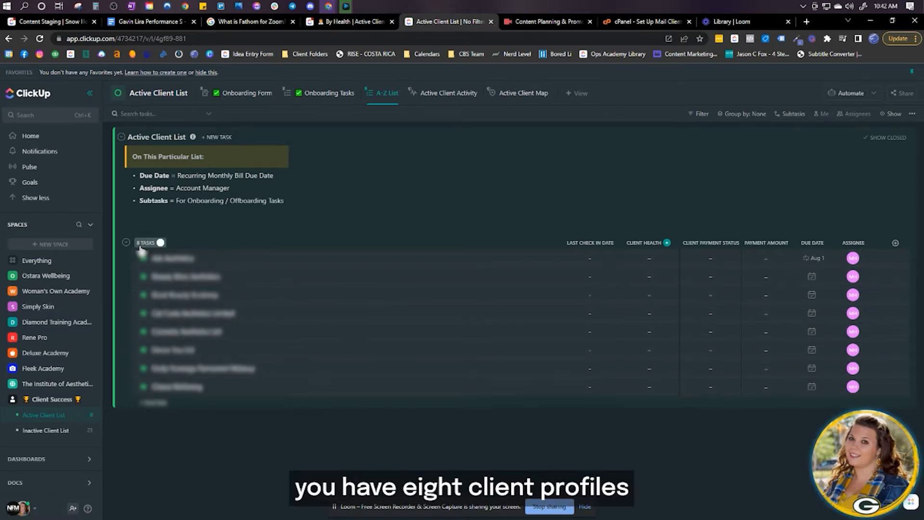
- Open the first client's profile, browse forward to the third client's profile and return to the first
click(182, 264)
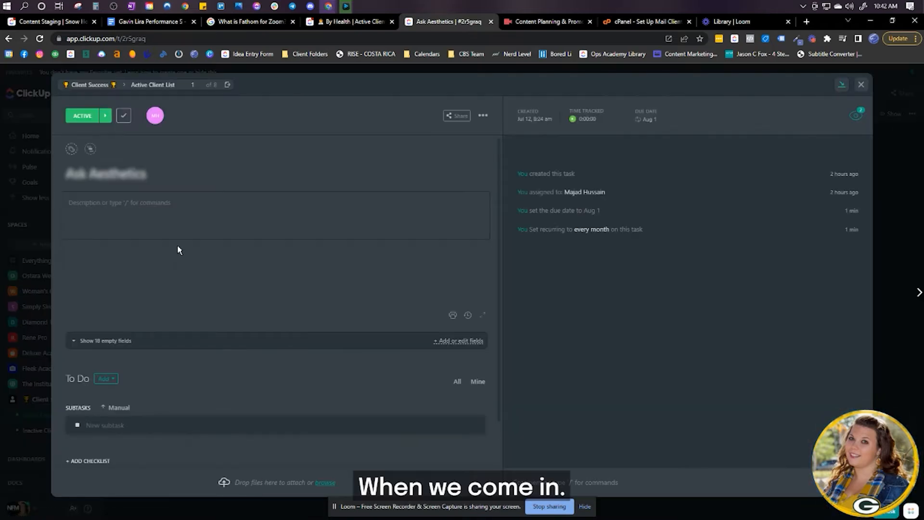
click(919, 293)
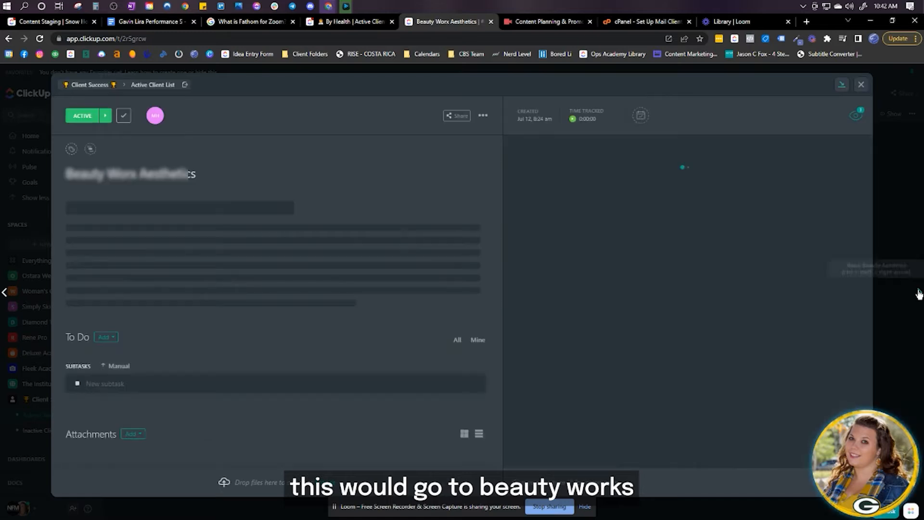
click(919, 293)
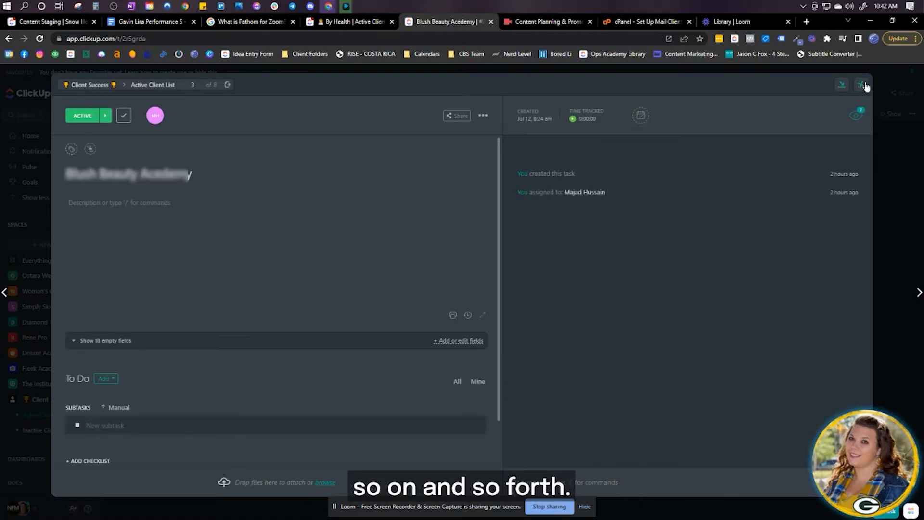
click(6, 293)
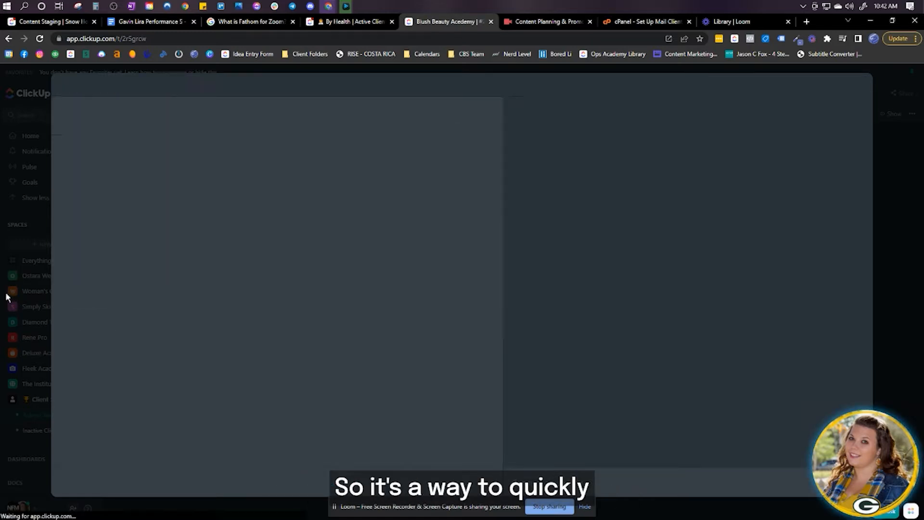
click(6, 294)
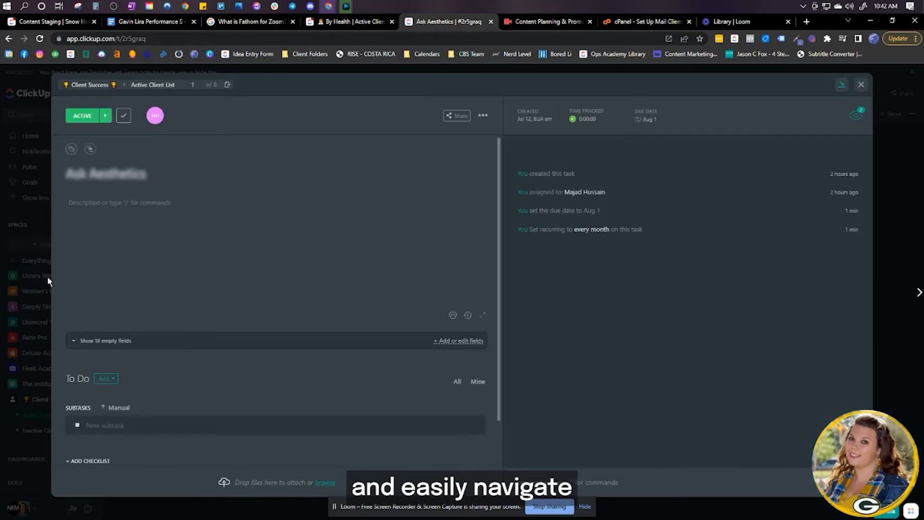
- Reveal the empty custom fields in the first client's profile and look over them
click(104, 343)
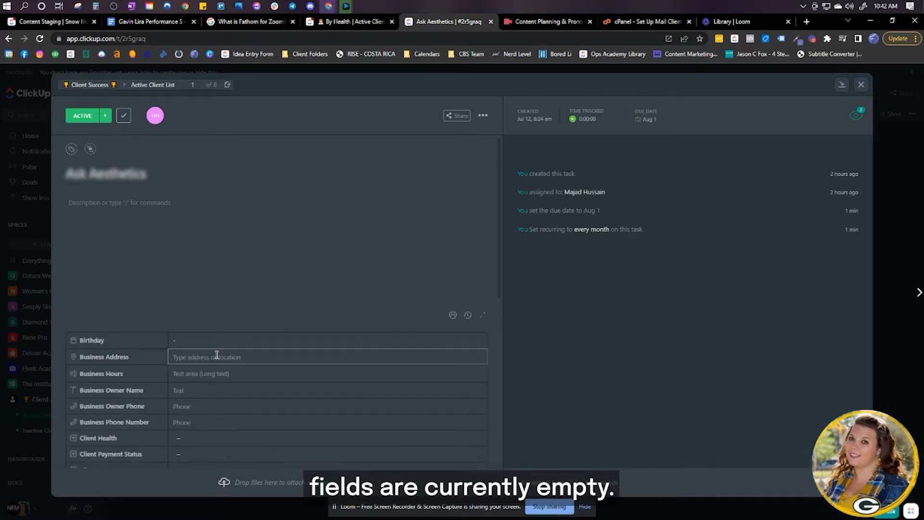
scroll(216, 355, down, 2)
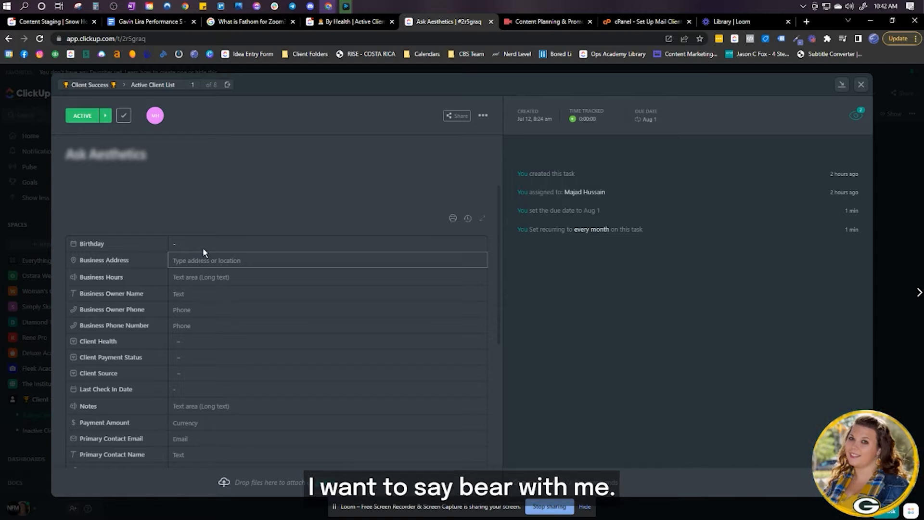
- Search Google for "ask aesthetics" in a new browser tab to find the client's business details
click(806, 22)
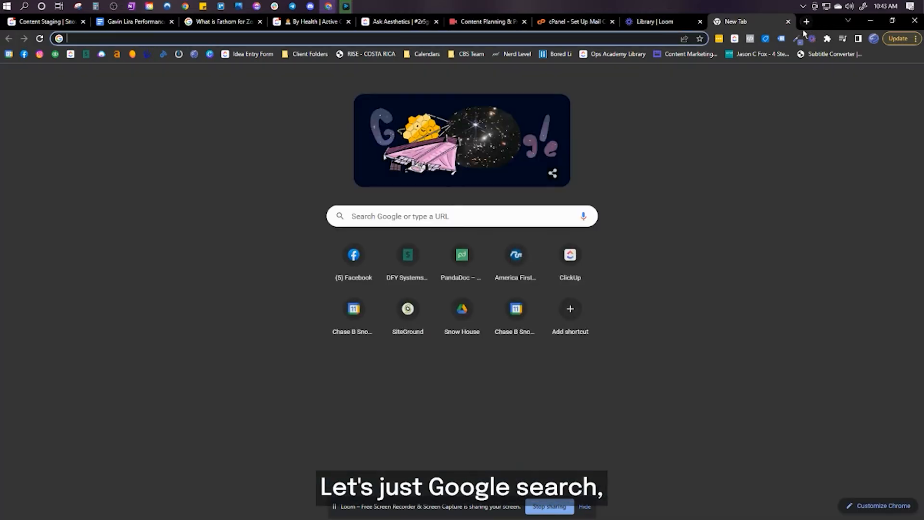
text(ask aes)
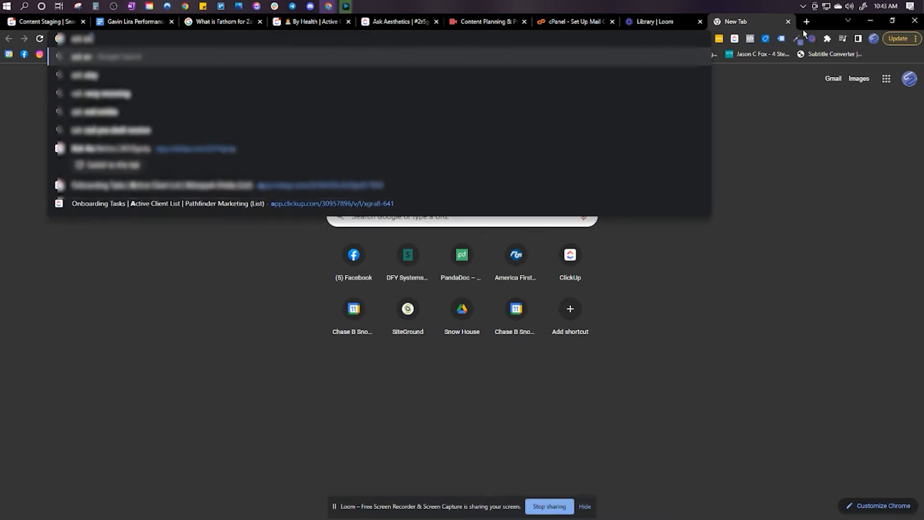
text(thetics)
key(Return)
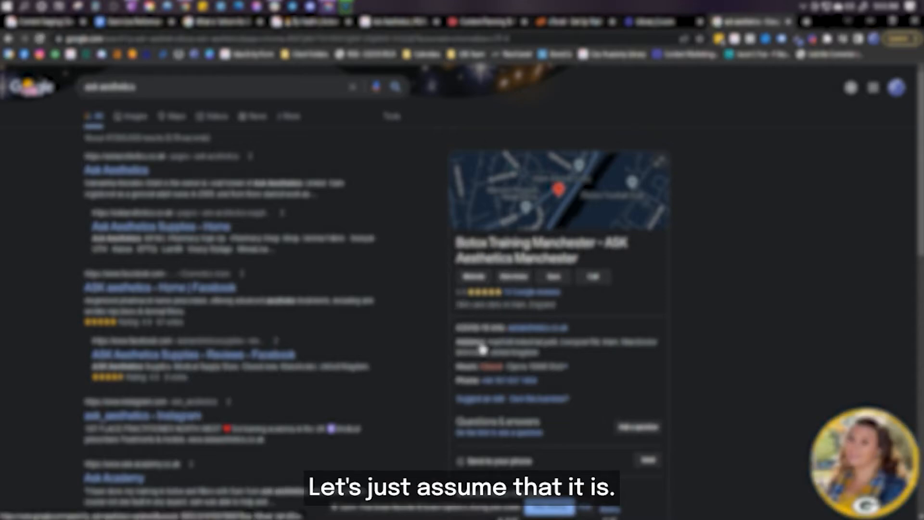
- Copy the business's address from the search results into the Business Address field of the client's ClickUp profile and accept the suggested location
drag(486, 341, 618, 356)
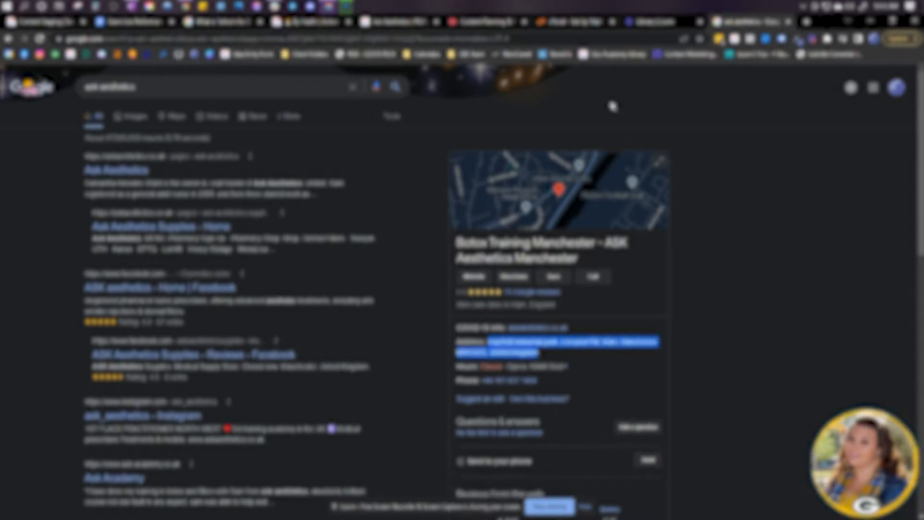
click(395, 21)
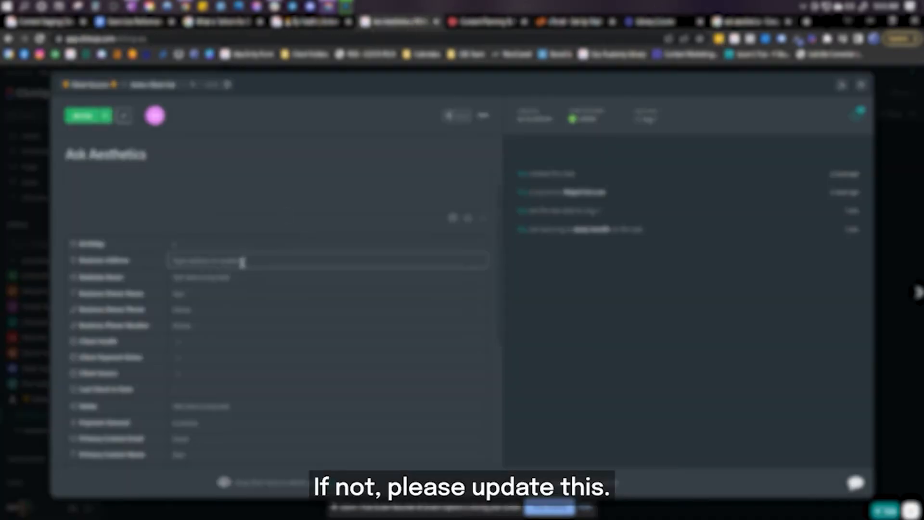
click(241, 262)
key(ctrl+v)
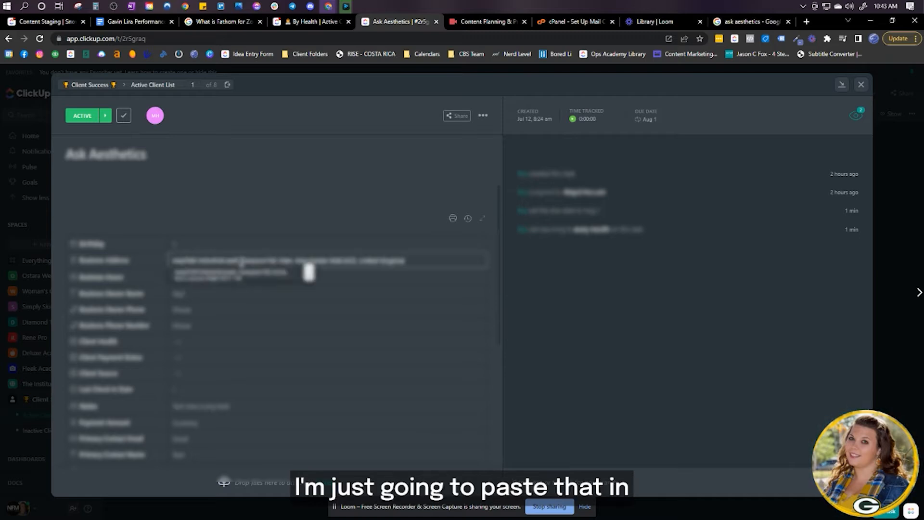
click(216, 276)
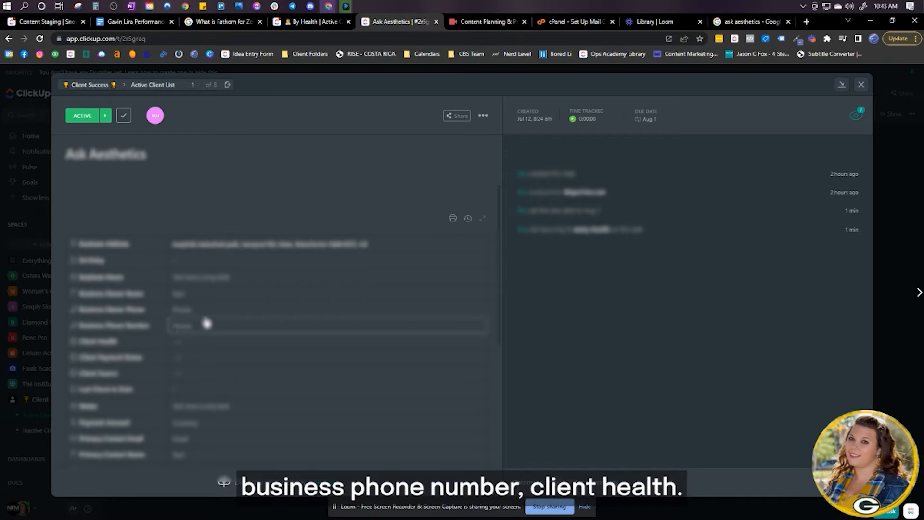
- Set the client's Client Health to 5 and Client Payment Status to Current
click(186, 343)
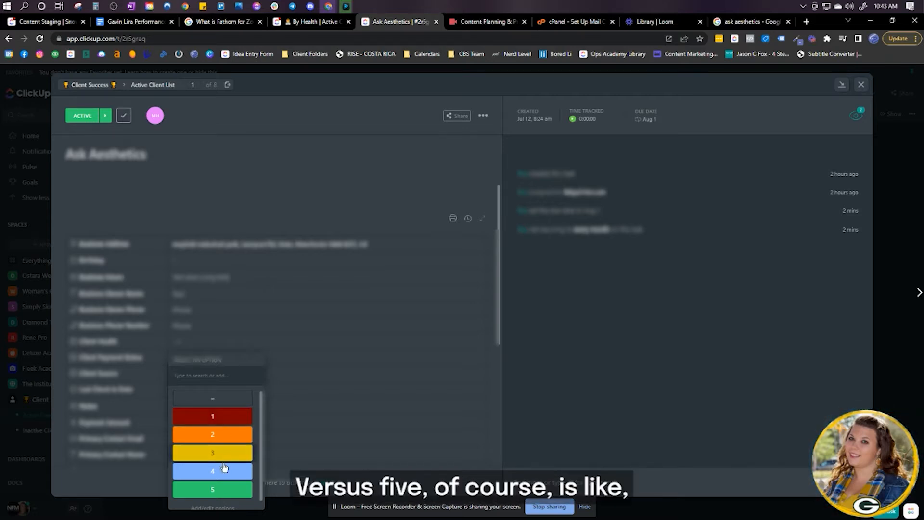
click(221, 490)
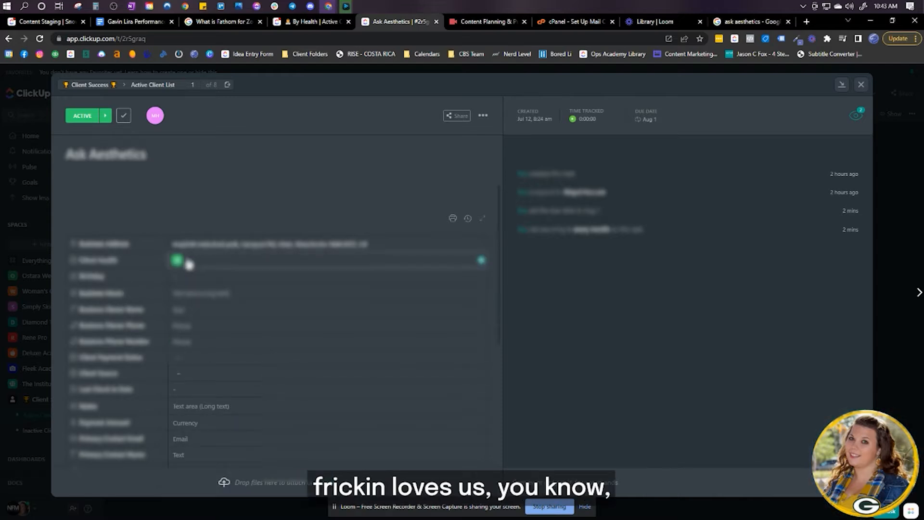
click(194, 360)
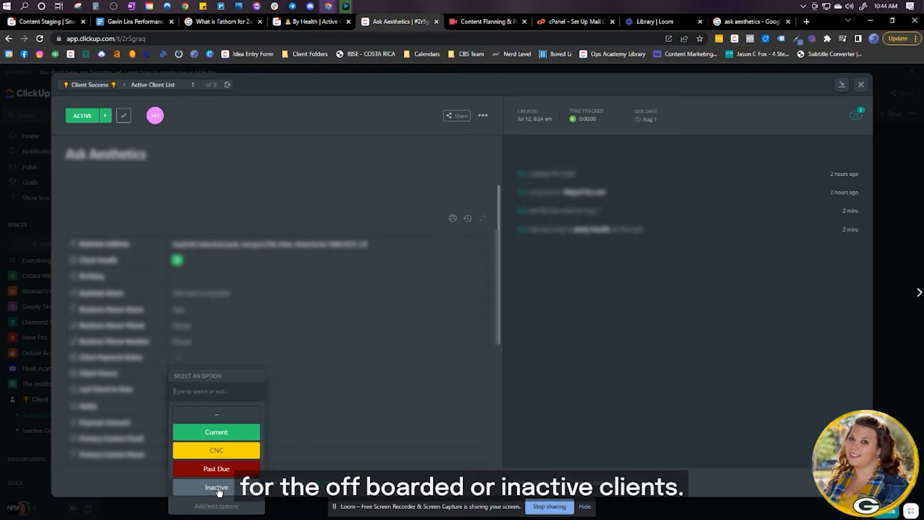
click(202, 438)
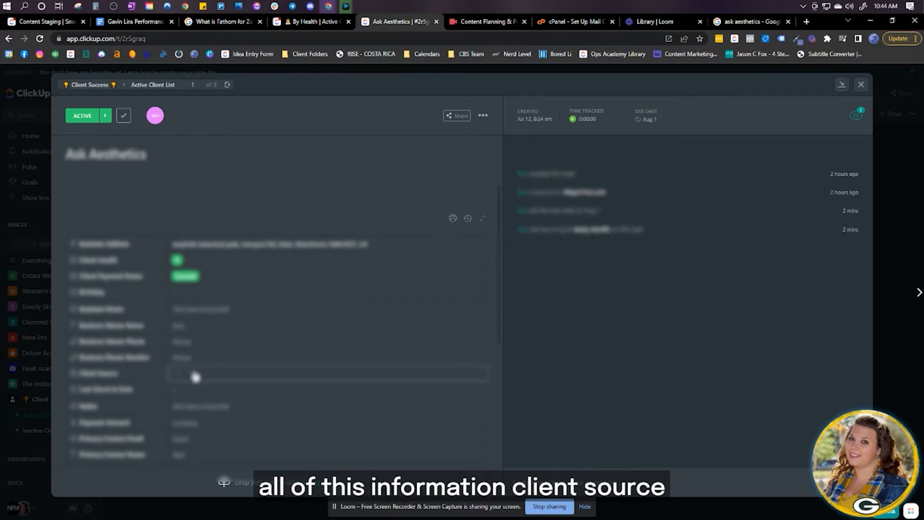
- Look through the Client Source options and set the client's source to Cold Outbound
click(195, 377)
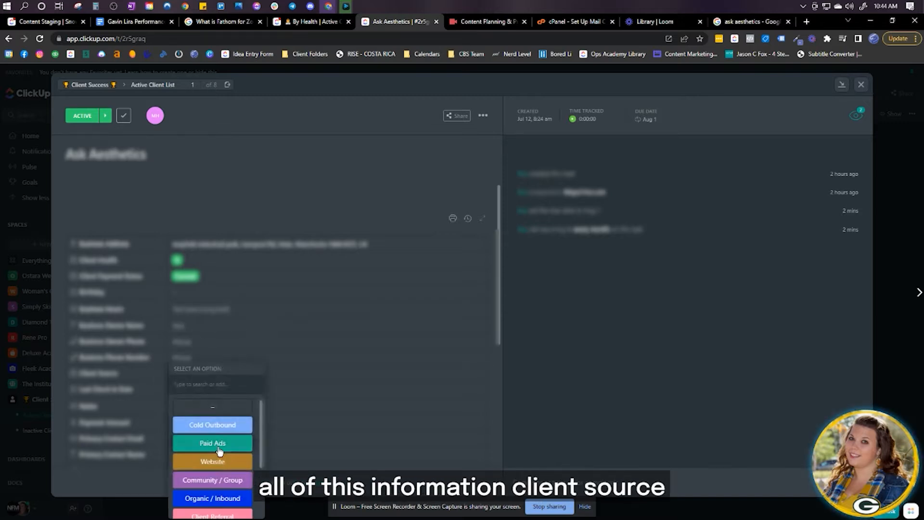
scroll(212, 453, down, 3)
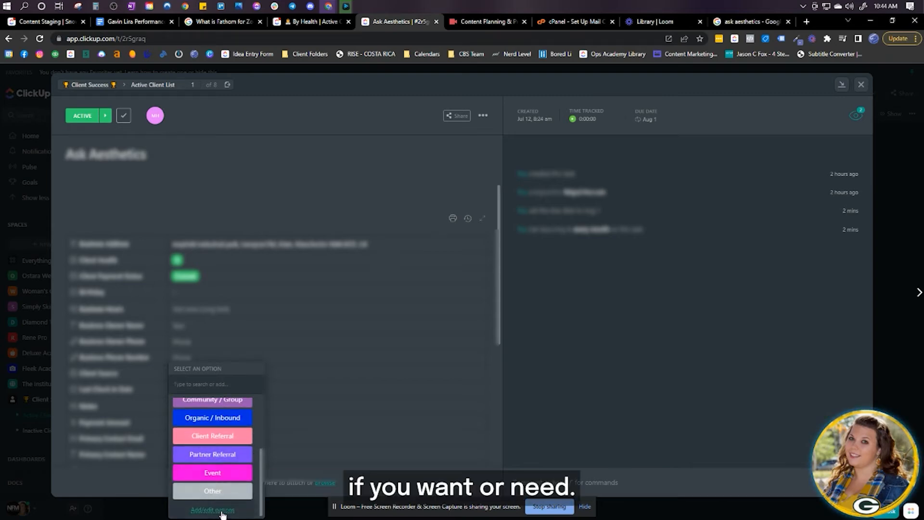
scroll(226, 462, up, 2)
scroll(227, 452, up, 1)
scroll(219, 477, down, 4)
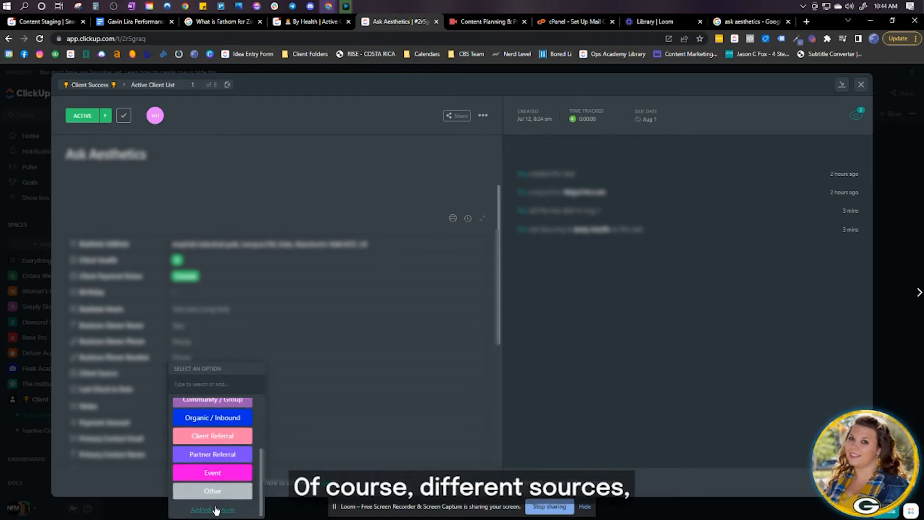
scroll(219, 481, up, 5)
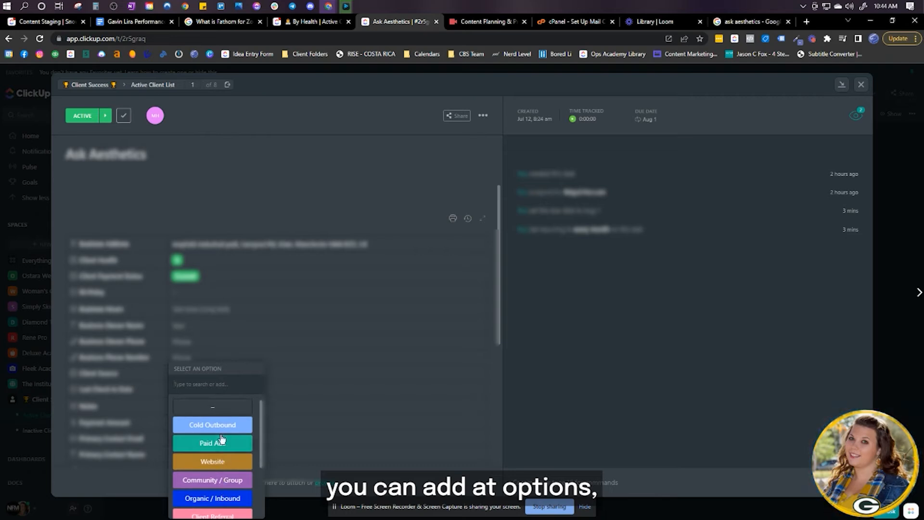
scroll(215, 430, down, 2)
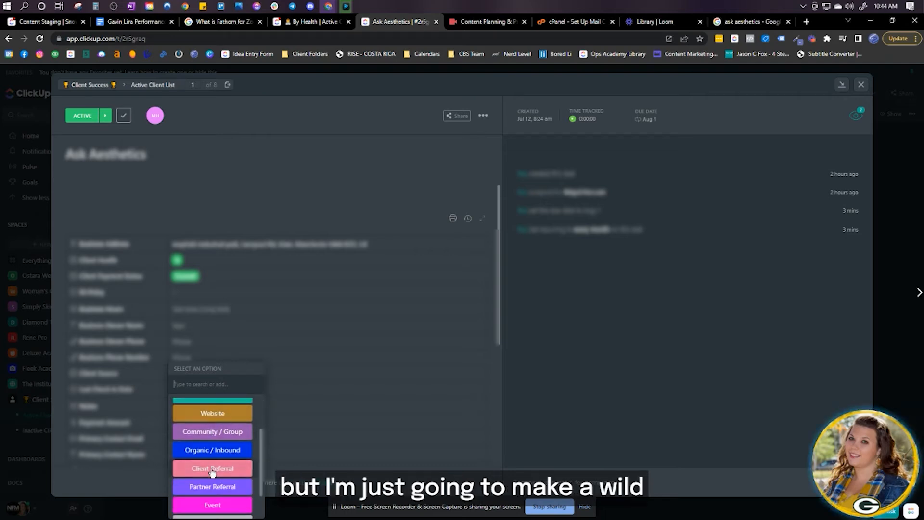
scroll(217, 462, up, 3)
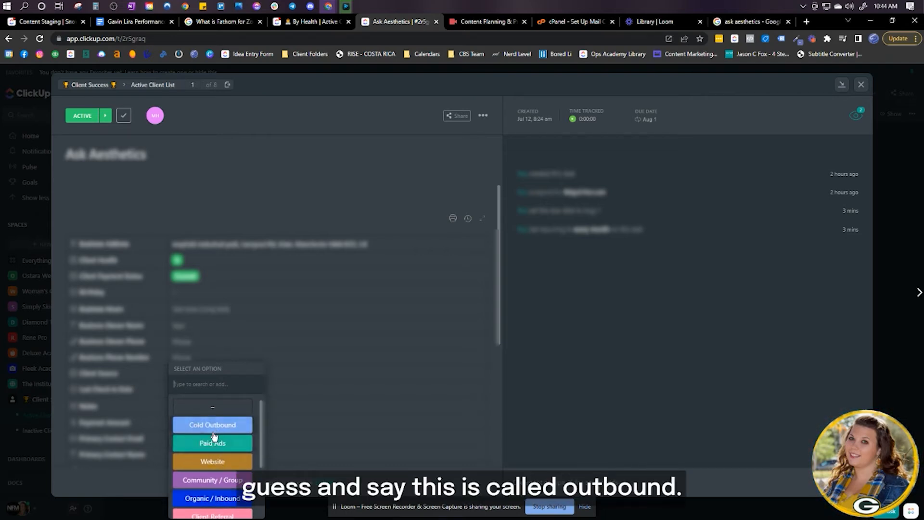
click(205, 424)
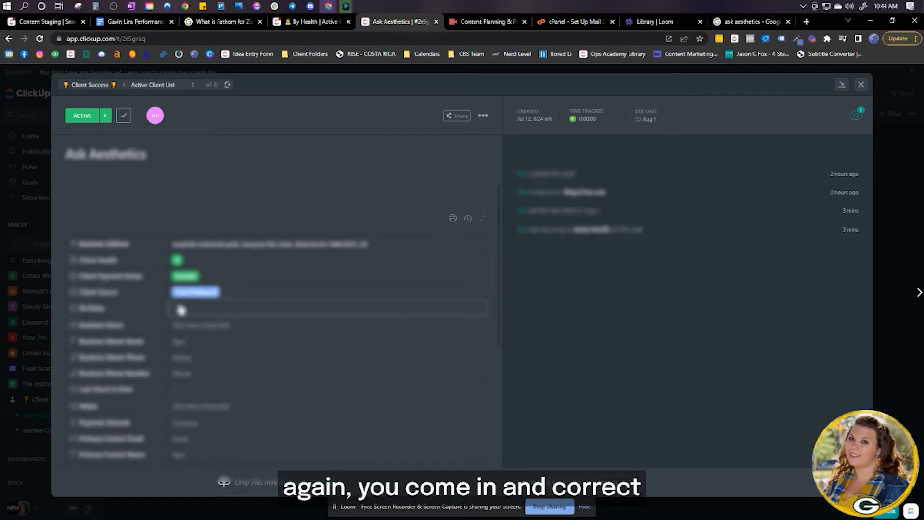
- Set the client's Last Check In Date to today and enter 1000 as the Payment Amount
click(186, 393)
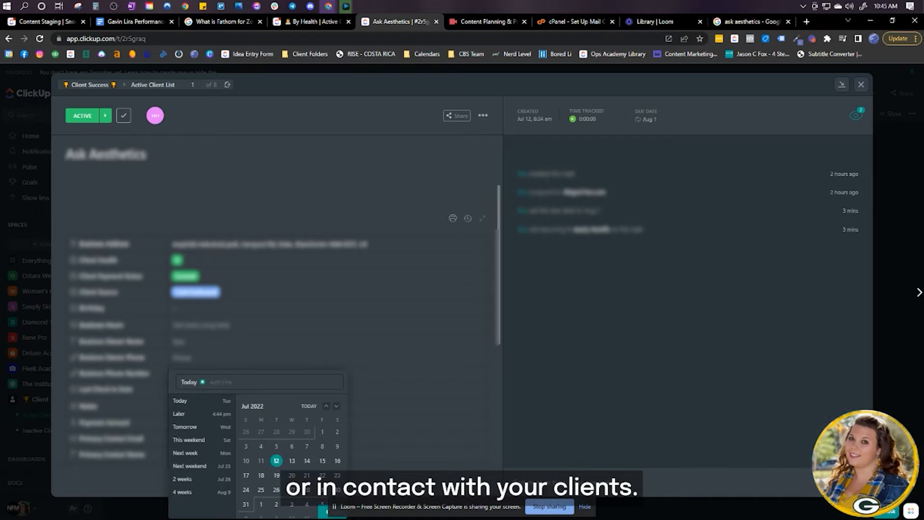
click(323, 514)
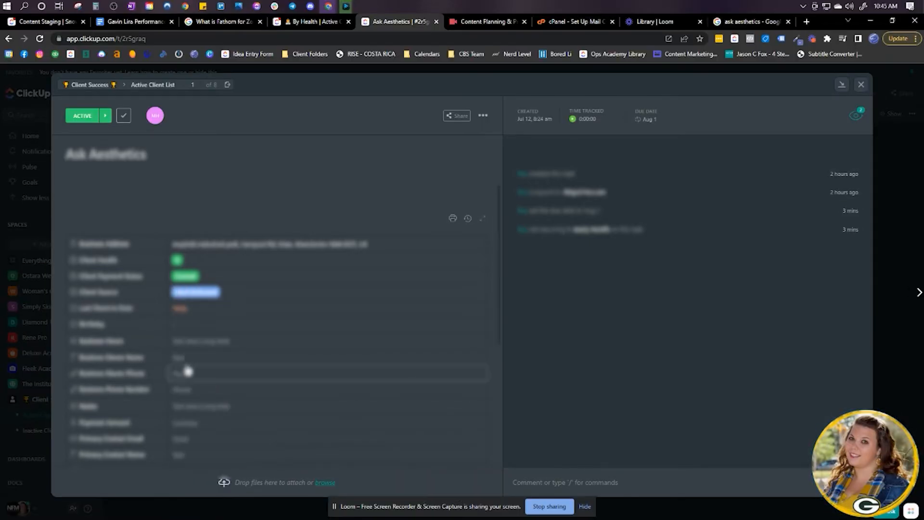
scroll(207, 404, down, 1)
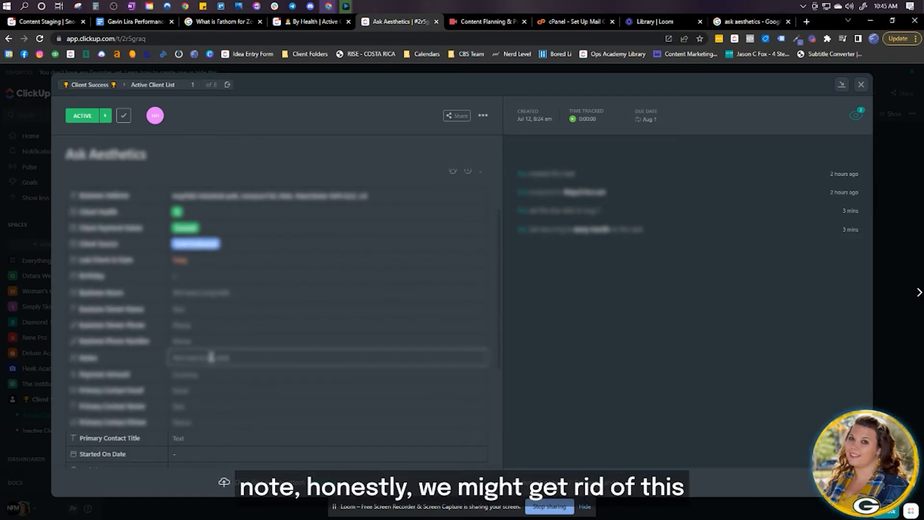
scroll(198, 237, up, 3)
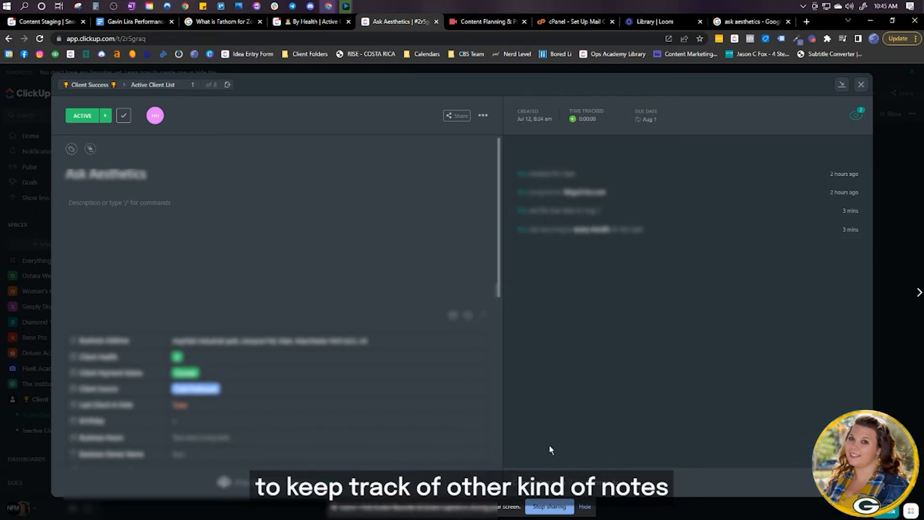
scroll(364, 239, down, 5)
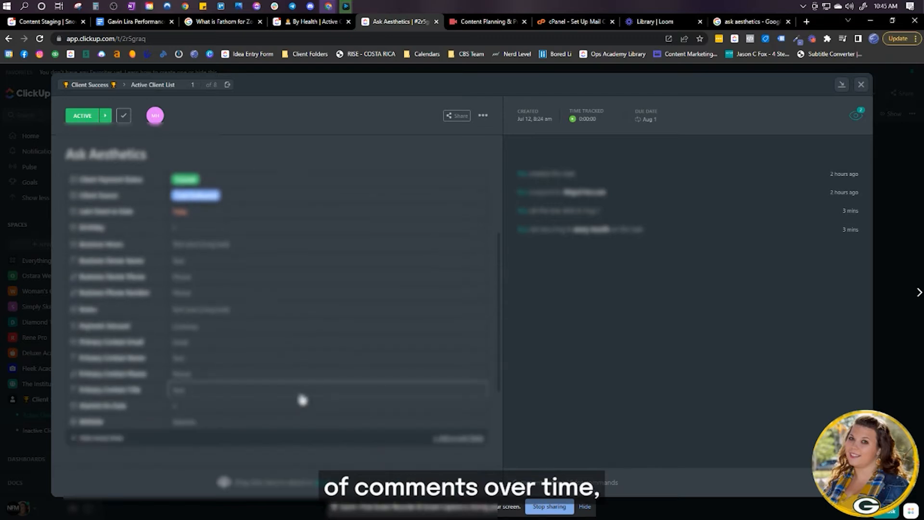
click(188, 327)
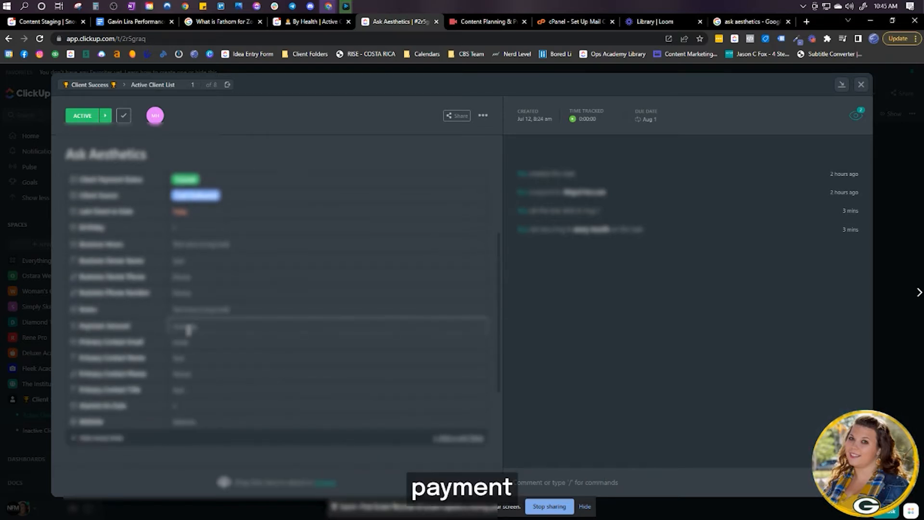
text(1000)
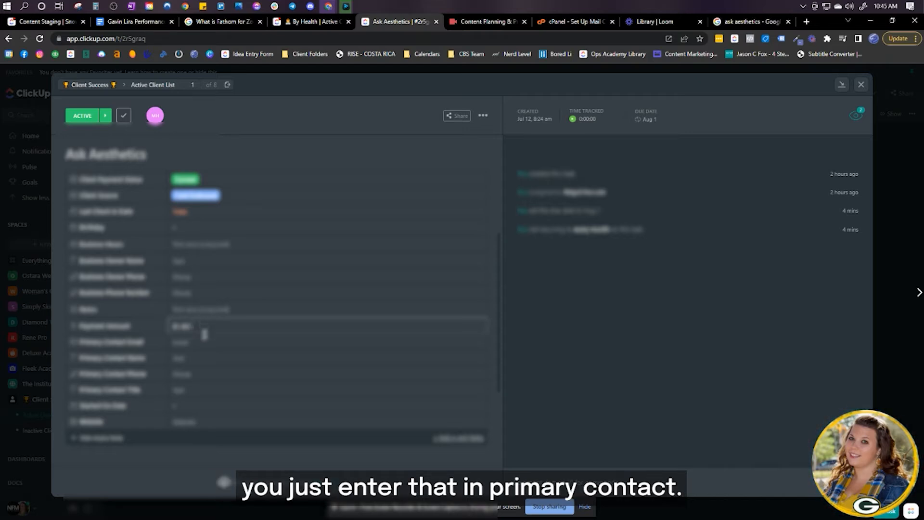
key(Return)
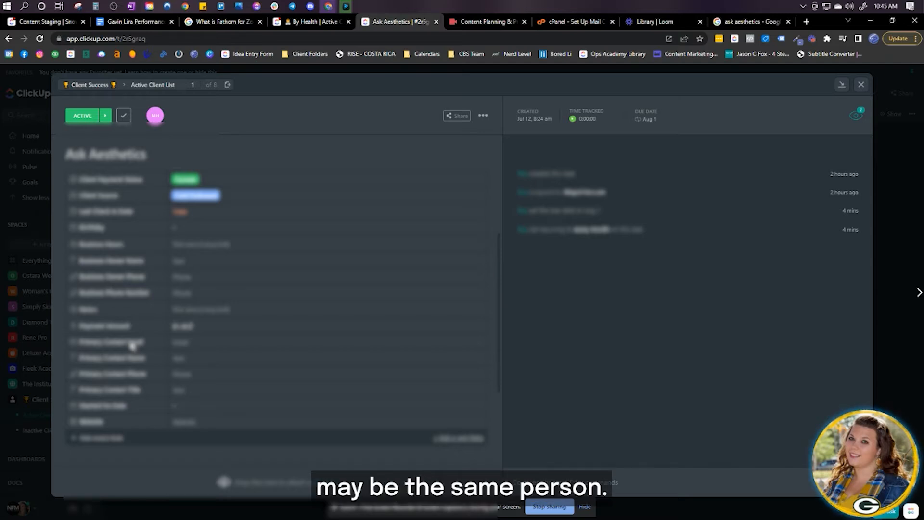
- Review the business owner, primary contact and remaining profile fields, opening the Started On Date calendar and closing it without choosing a date
scroll(153, 345, up, 2)
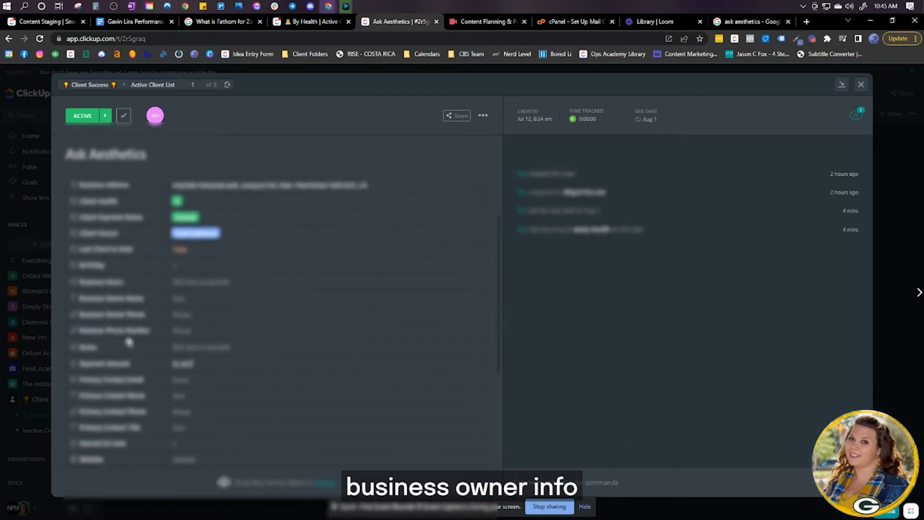
scroll(131, 328, down, 4)
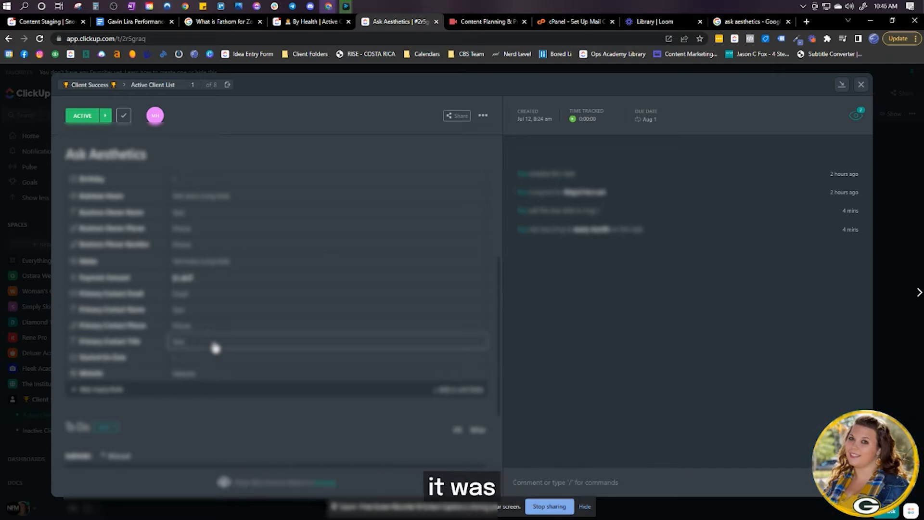
scroll(176, 303, up, 3)
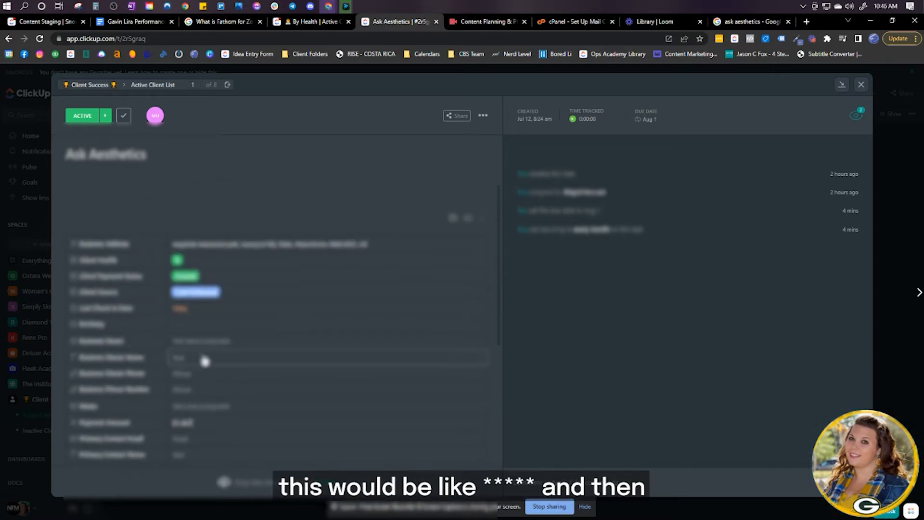
scroll(212, 387, down, 2)
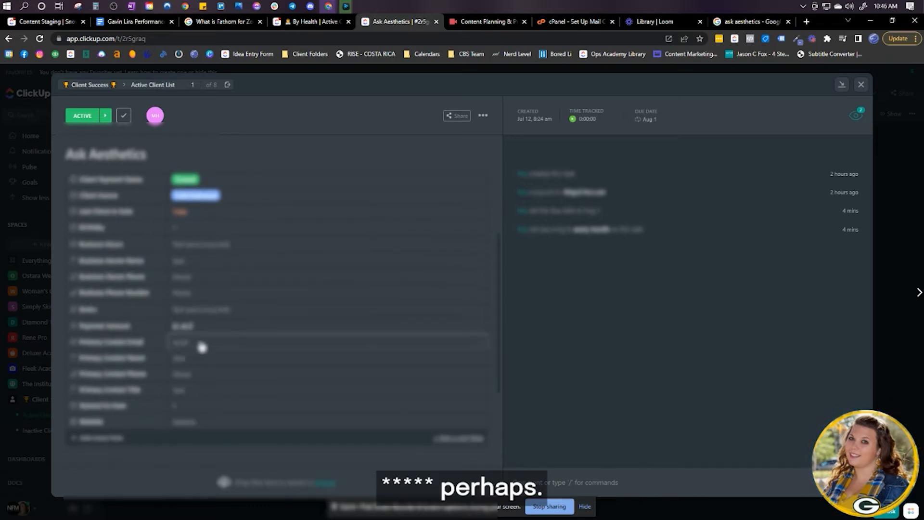
click(187, 409)
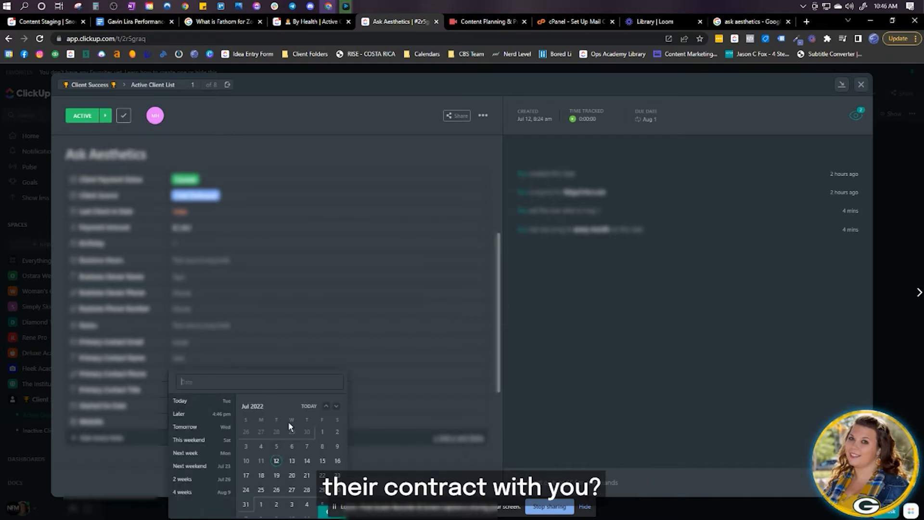
click(134, 461)
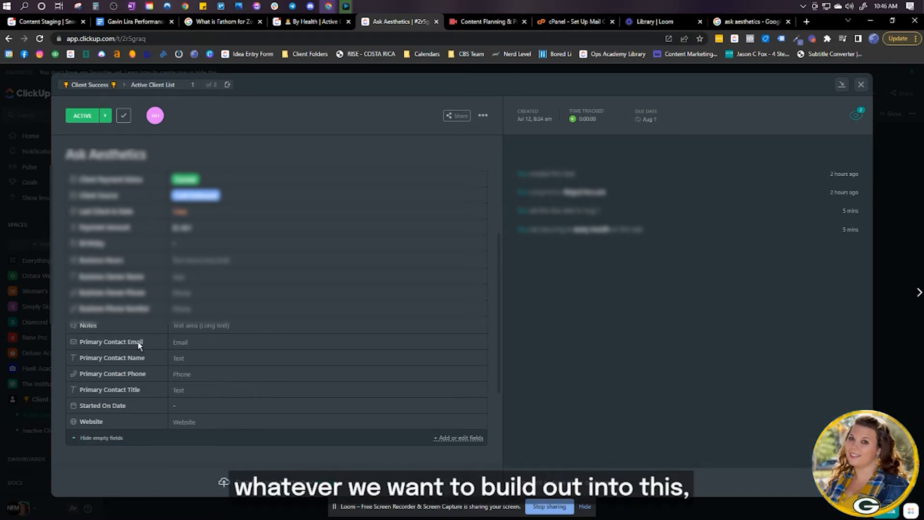
scroll(193, 380, down, 3)
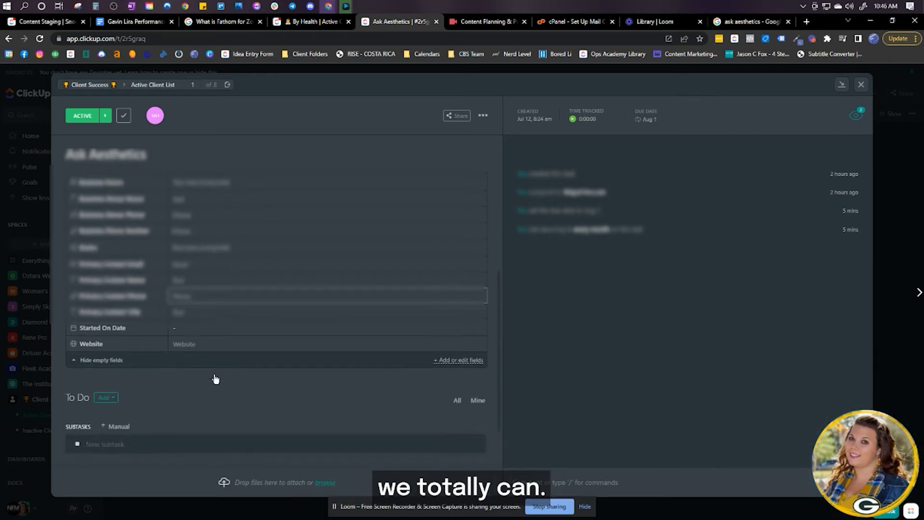
scroll(206, 321, up, 4)
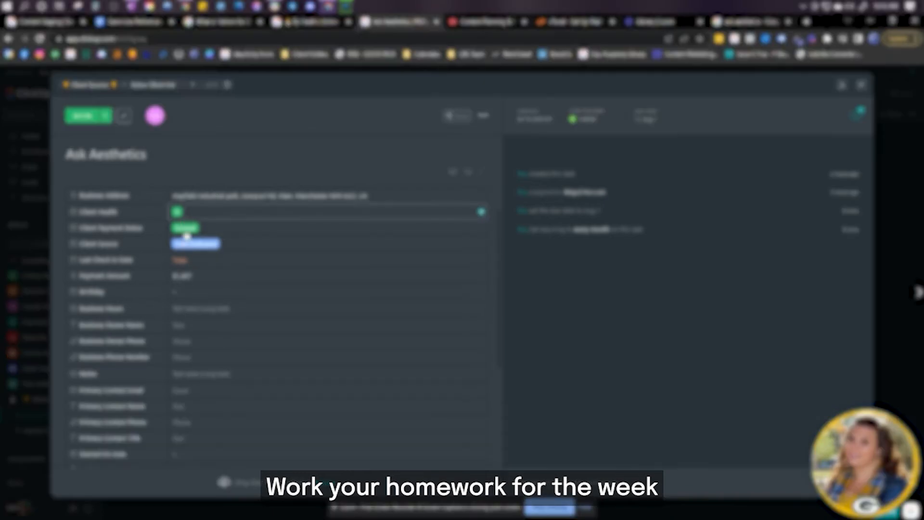
scroll(177, 366, up, 2)
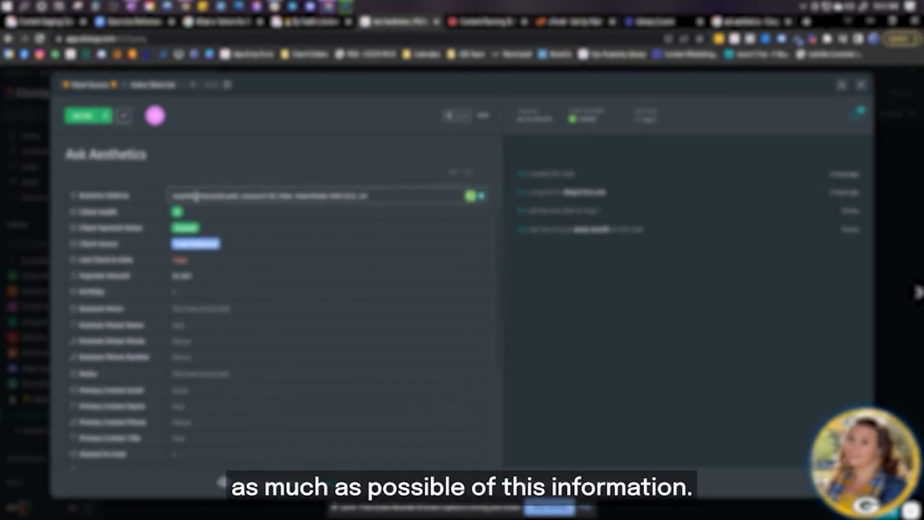
- Look over the open client's profile fields once more, from Business Address down to Website
scroll(208, 307, down, 3)
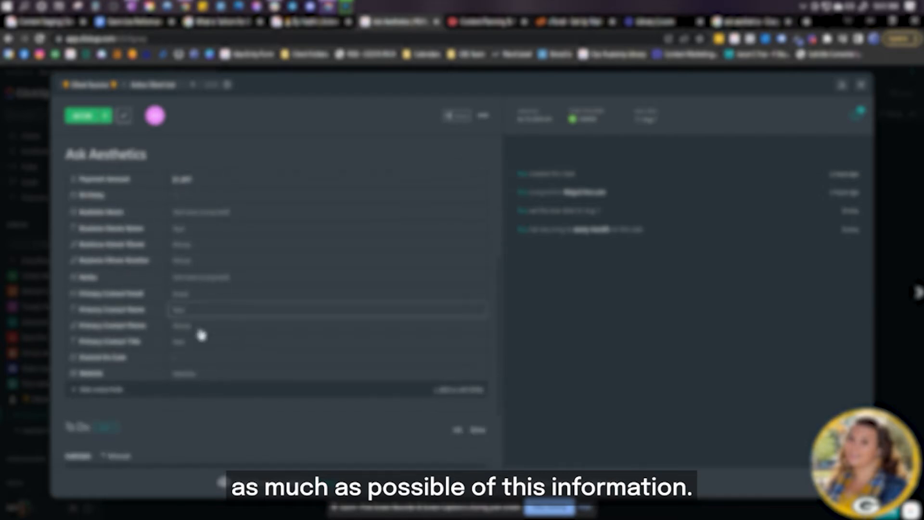
click(196, 384)
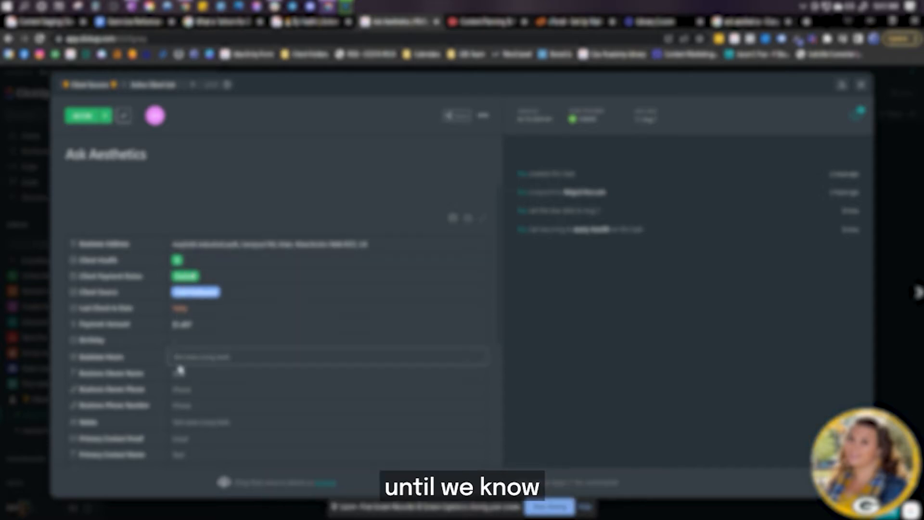
click(203, 244)
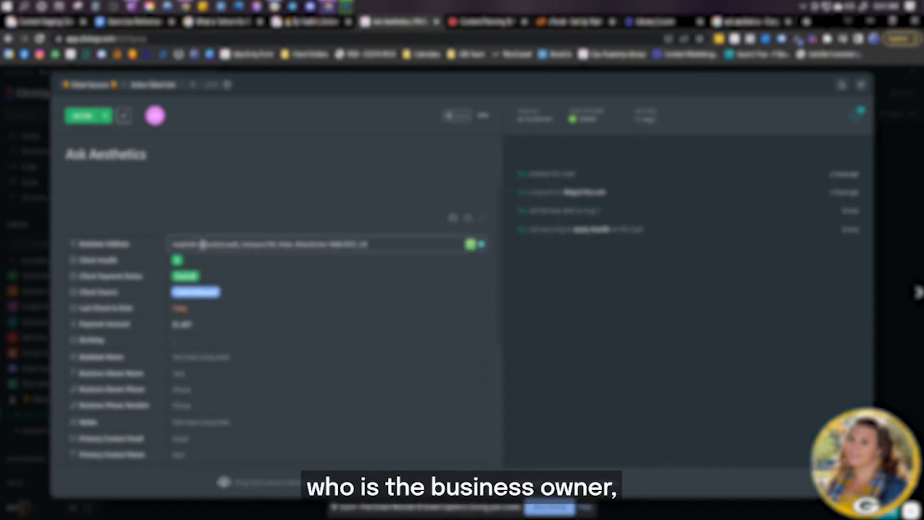
scroll(199, 360, down, 1)
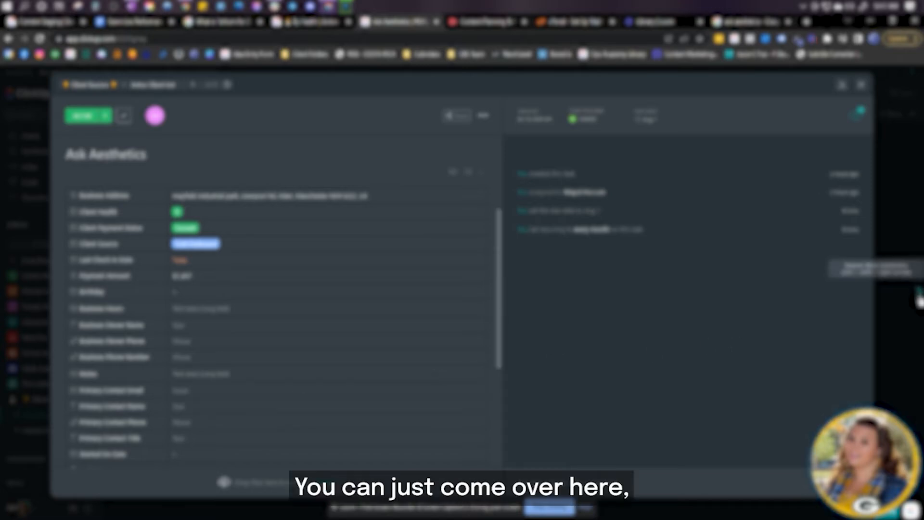
- Go through the next three client profiles in the Active Client List, expanding their empty fields, and return to the list
click(918, 293)
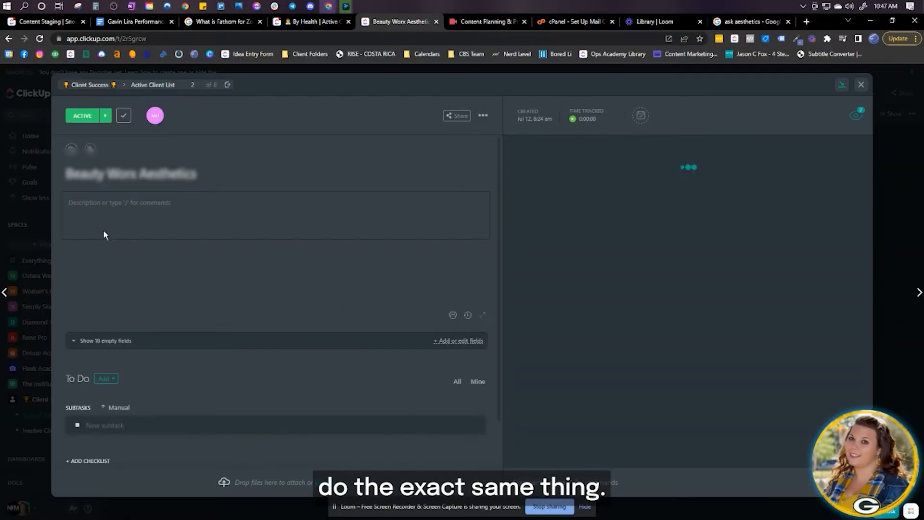
click(100, 291)
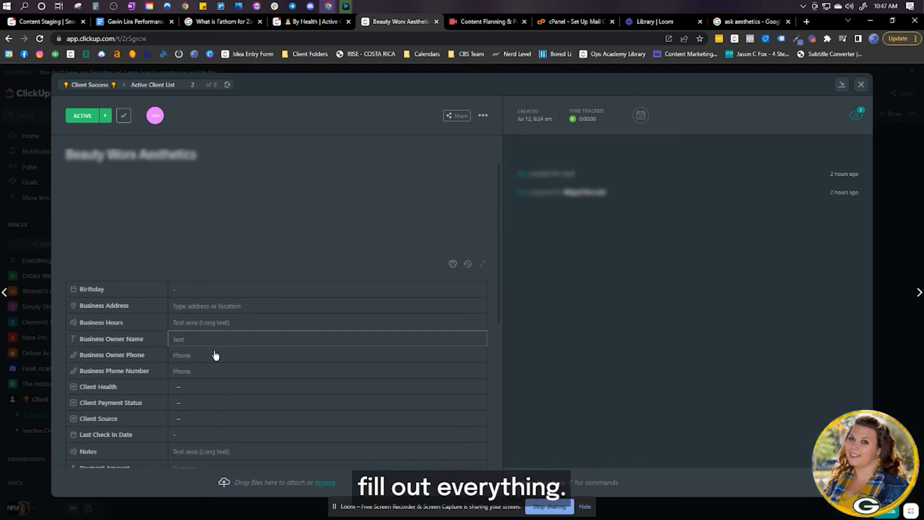
scroll(215, 364, down, 3)
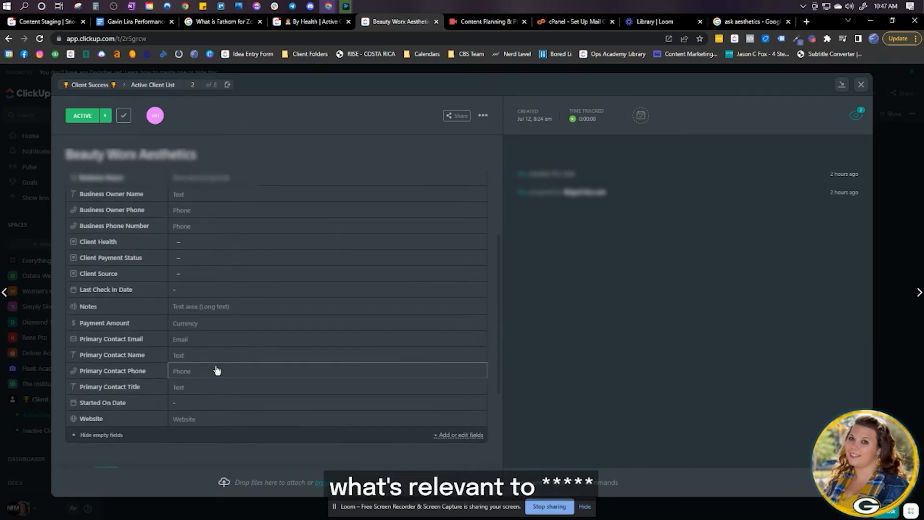
click(919, 292)
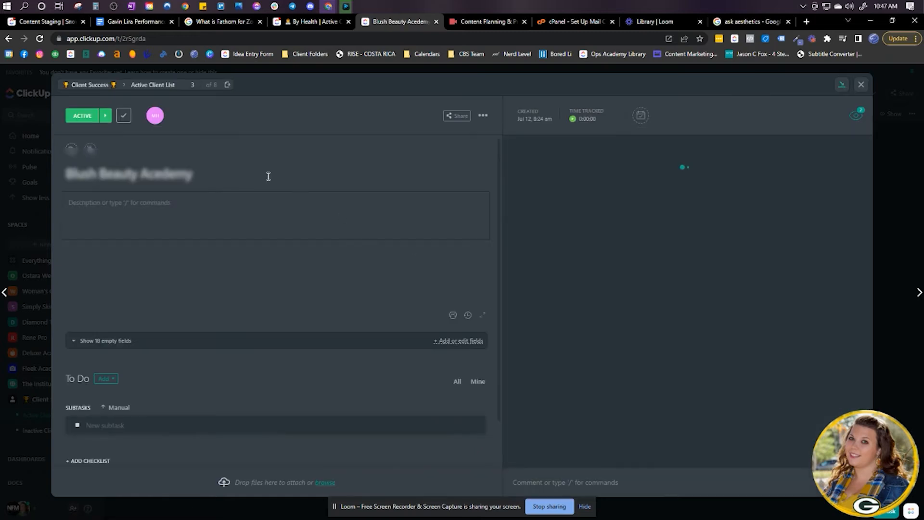
click(113, 345)
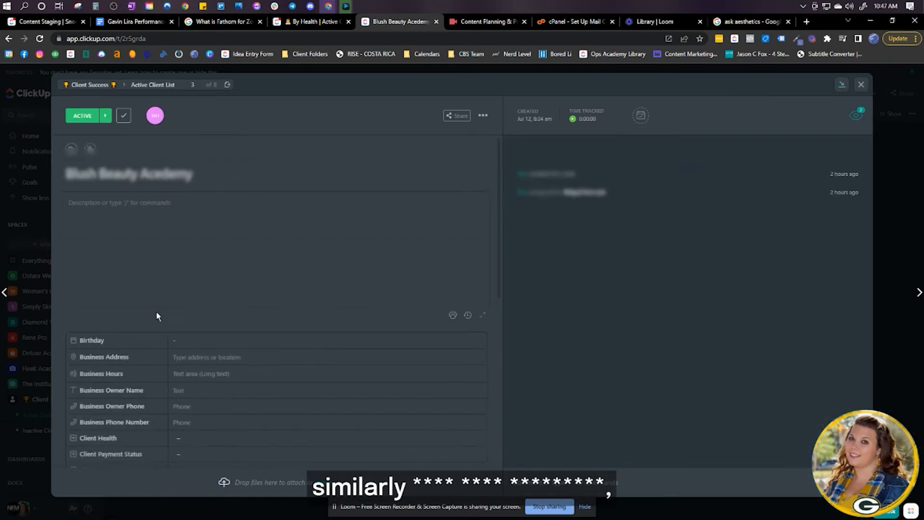
scroll(157, 328, down, 5)
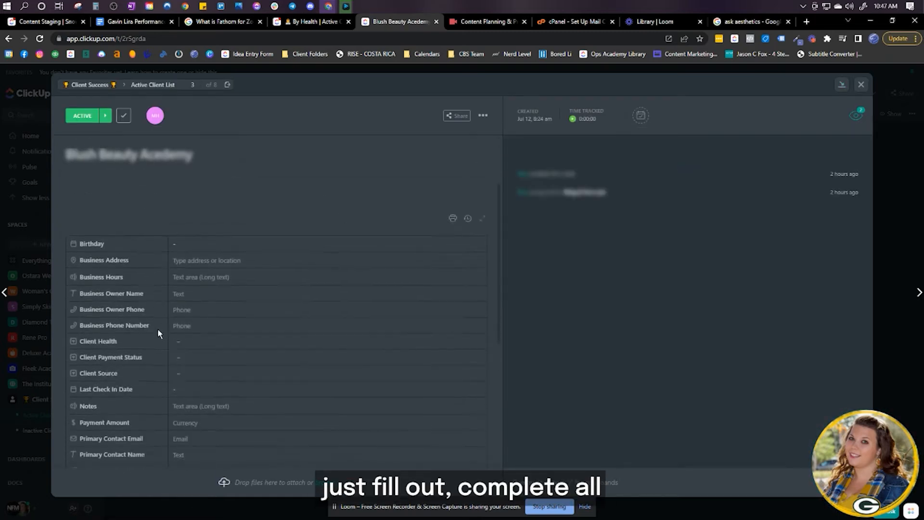
click(917, 292)
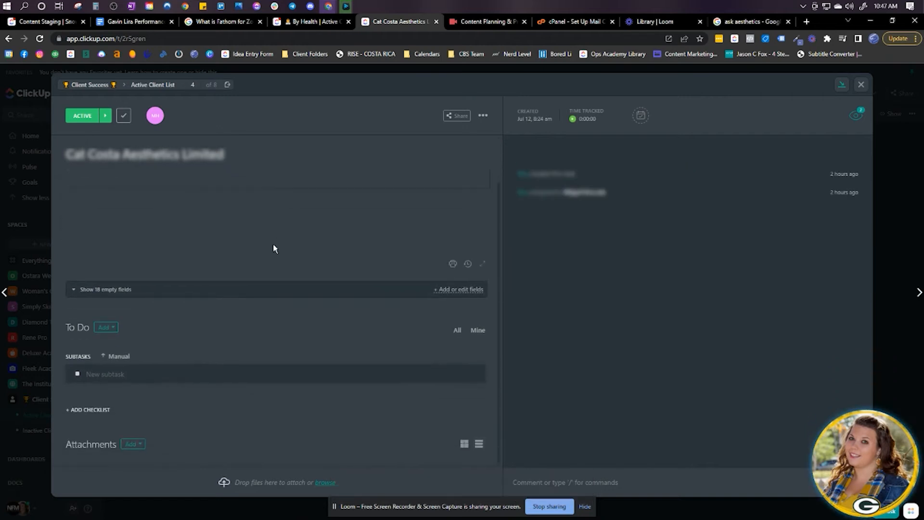
click(81, 290)
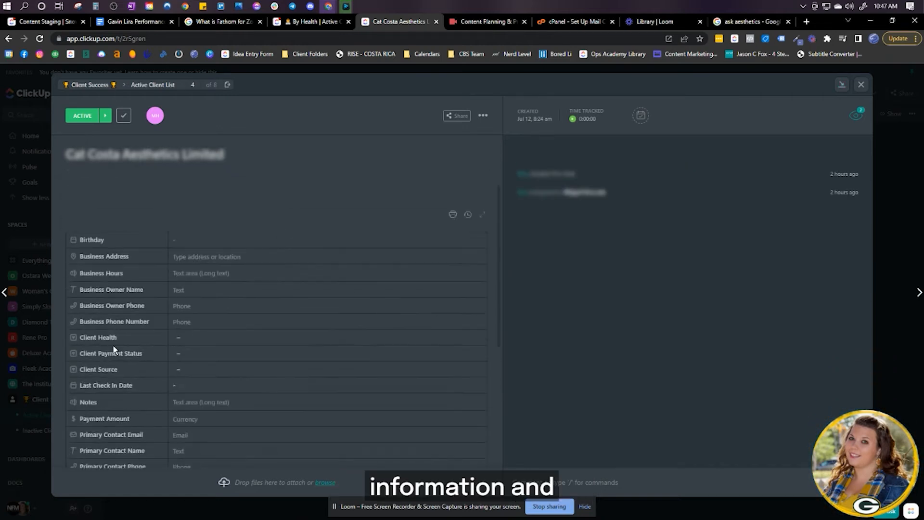
scroll(115, 354, down, 5)
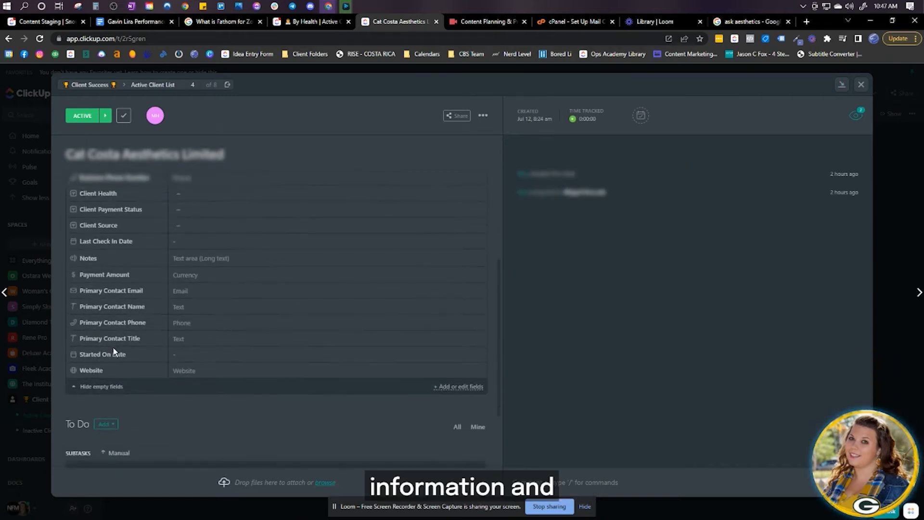
click(862, 85)
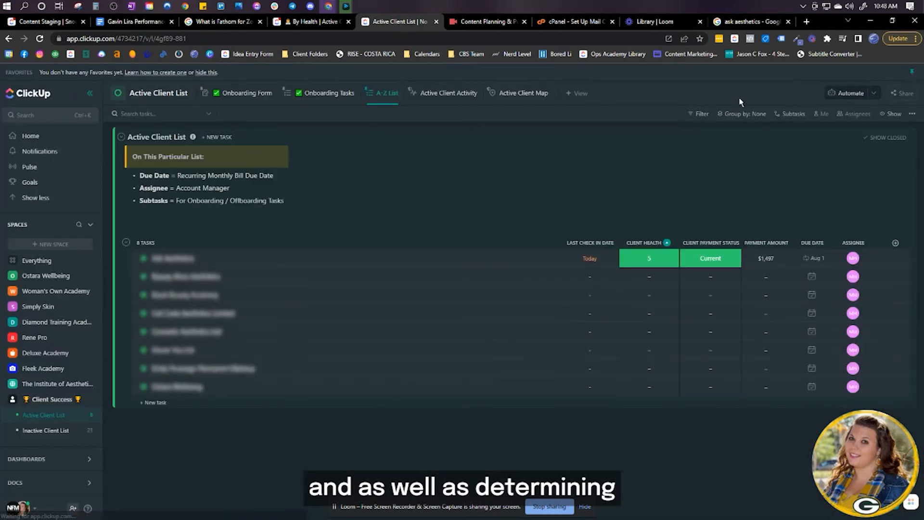
- Review the questions on the Active Client List's Onboarding Form, from Started On Date to the business owner fields
click(242, 93)
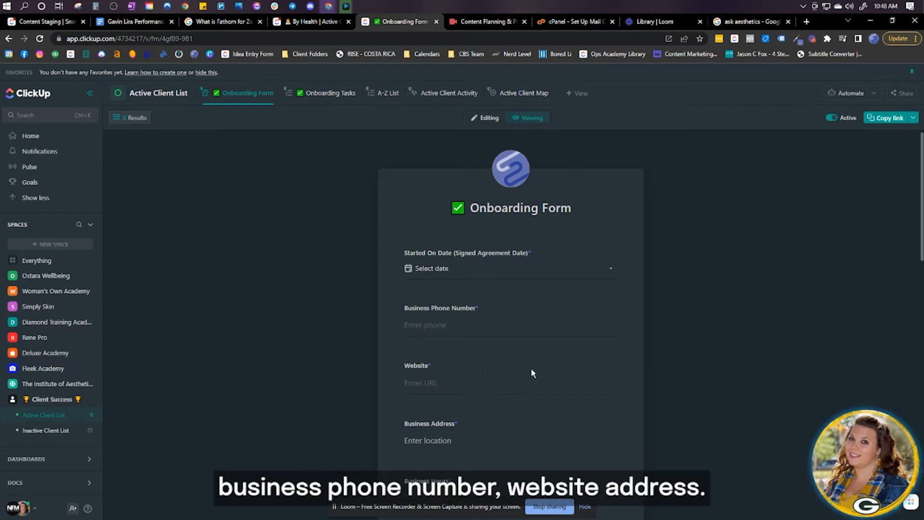
scroll(532, 373, down, 2)
scroll(472, 298, down, 1)
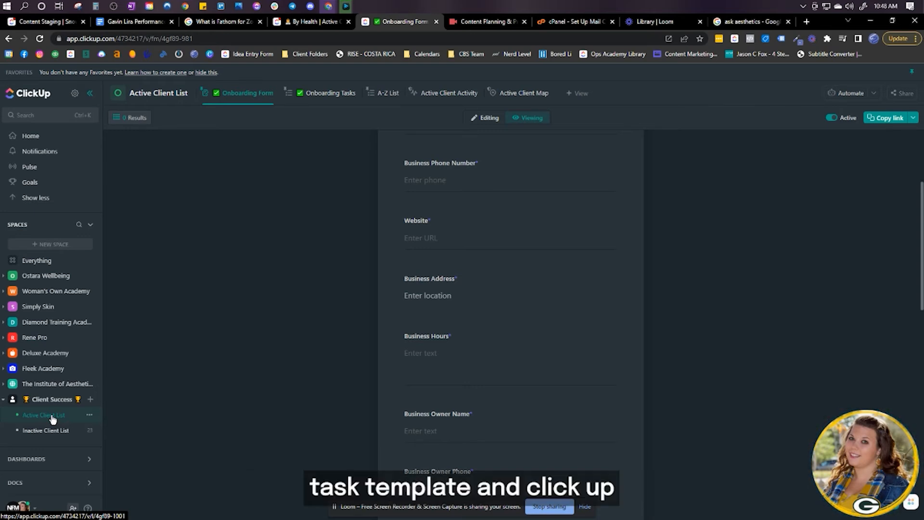
- Draft an automation for the Active Client List that triggers when a task is created, limited to tasks created via Forms
click(850, 91)
click(869, 140)
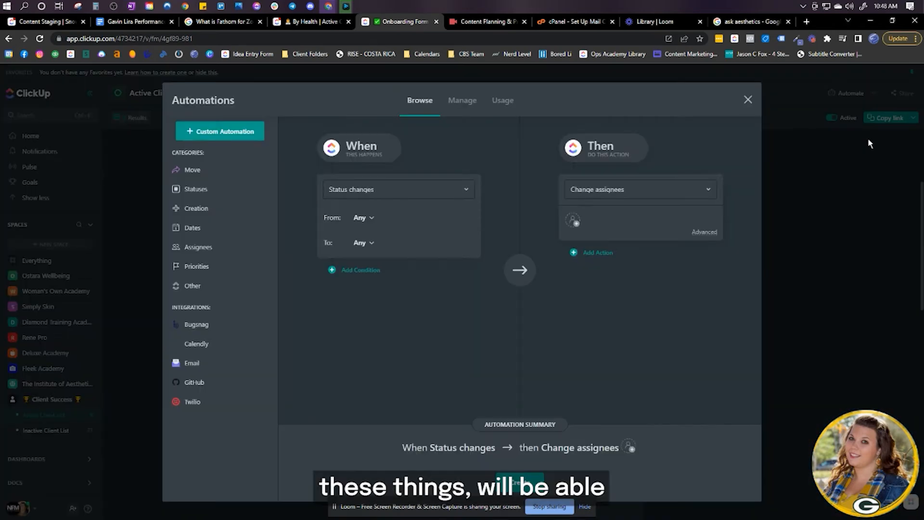
click(388, 190)
click(373, 332)
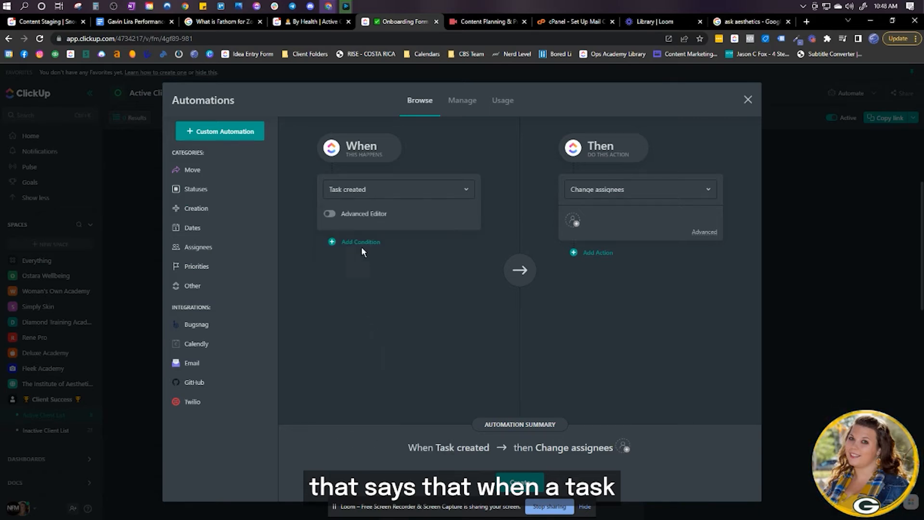
click(329, 213)
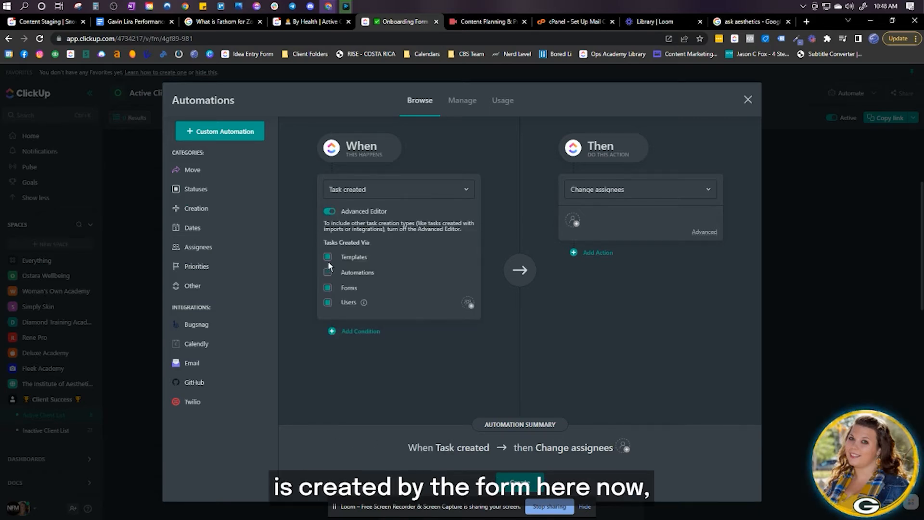
click(329, 302)
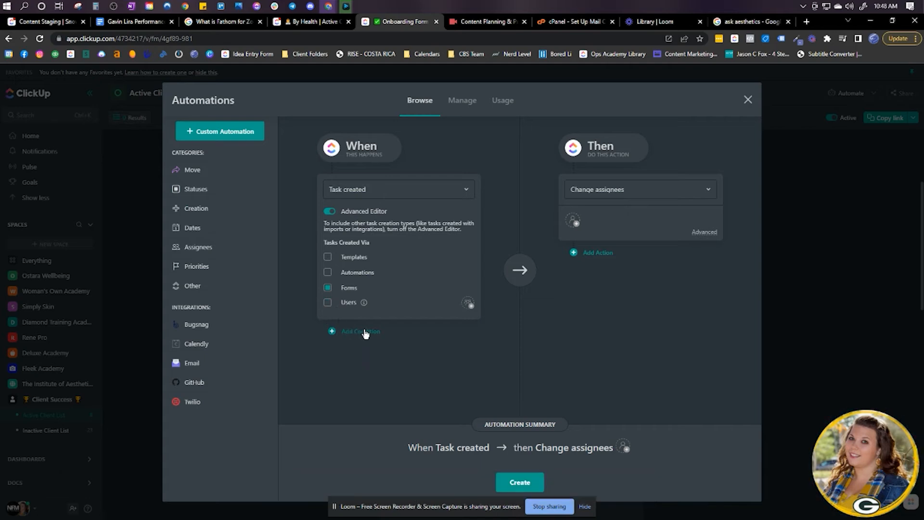
- Set the automation's action to Apply a template, search the templates for "onboard" and go back without choosing one
click(592, 199)
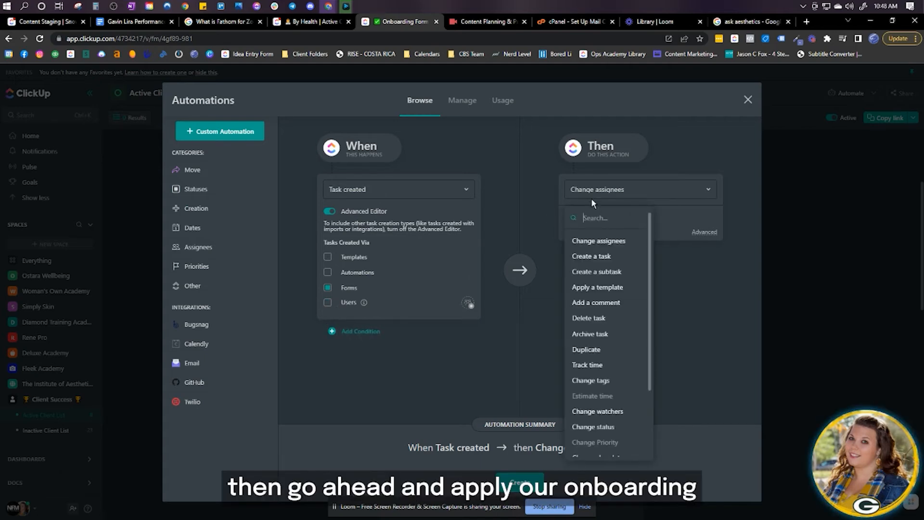
click(607, 288)
click(611, 233)
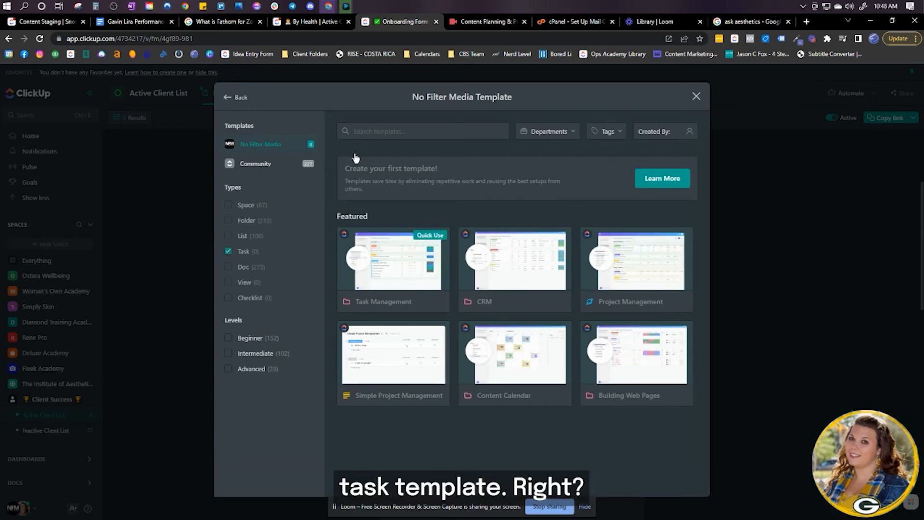
click(377, 132)
text(onb)
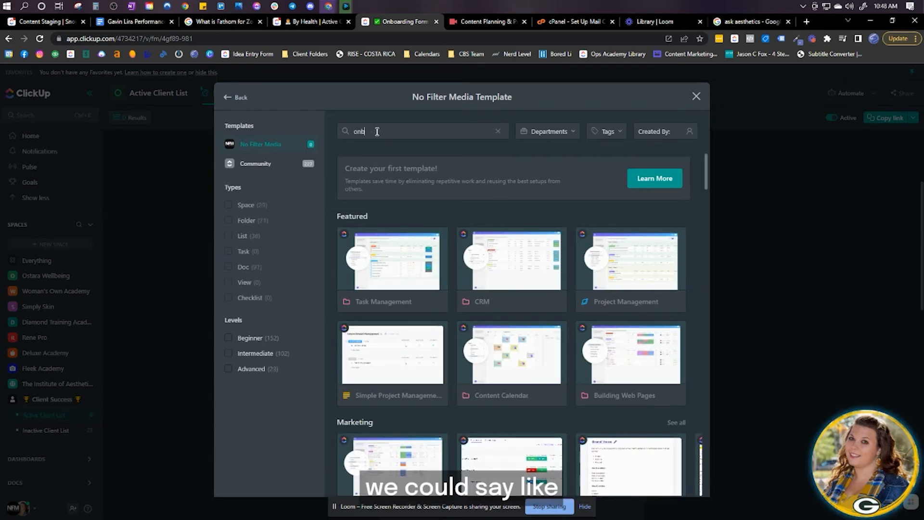
text(oard)
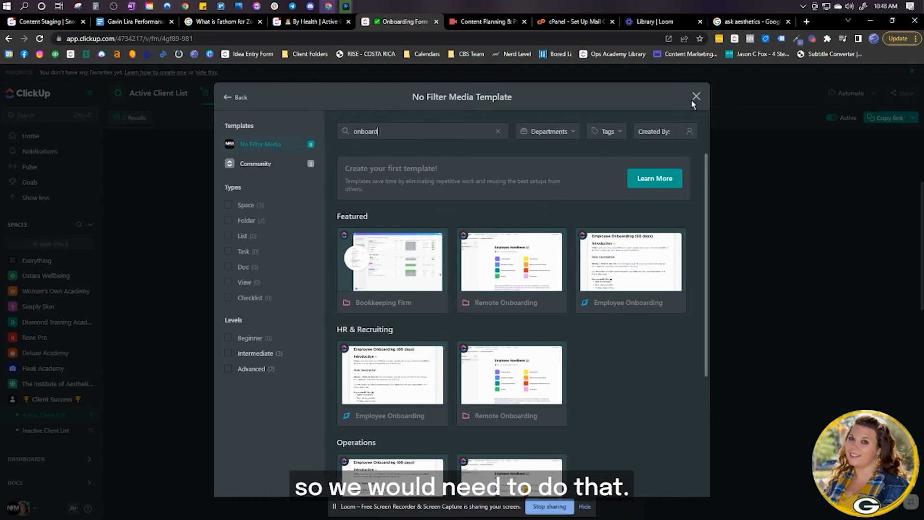
click(232, 97)
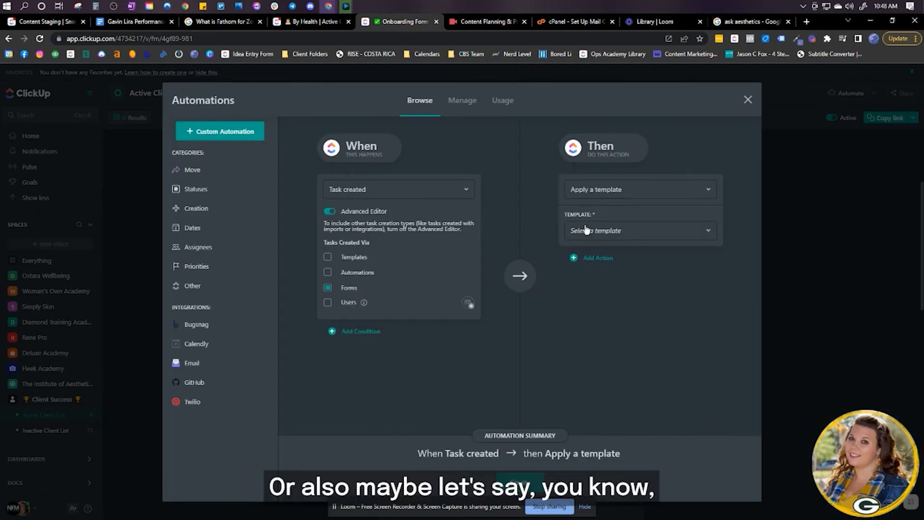
- Look through the other available automation actions and close the automation builder without creating the automation
click(626, 197)
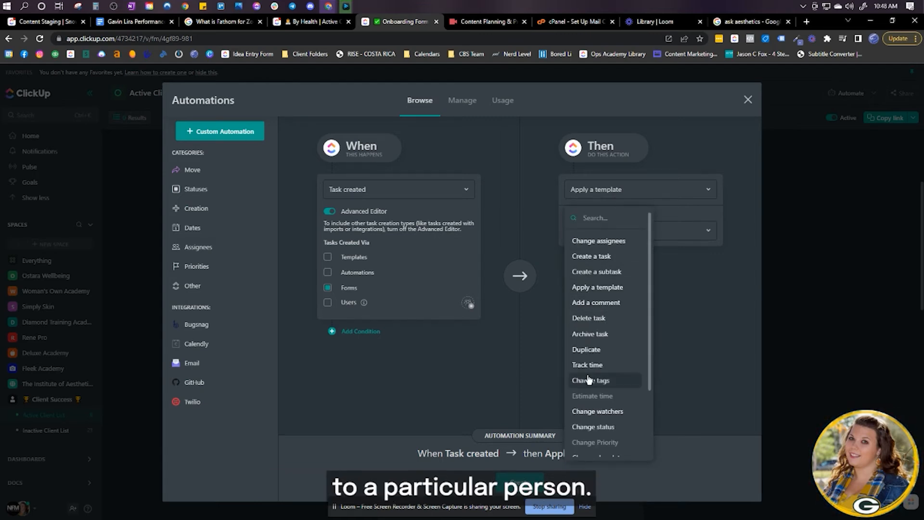
scroll(589, 382, down, 3)
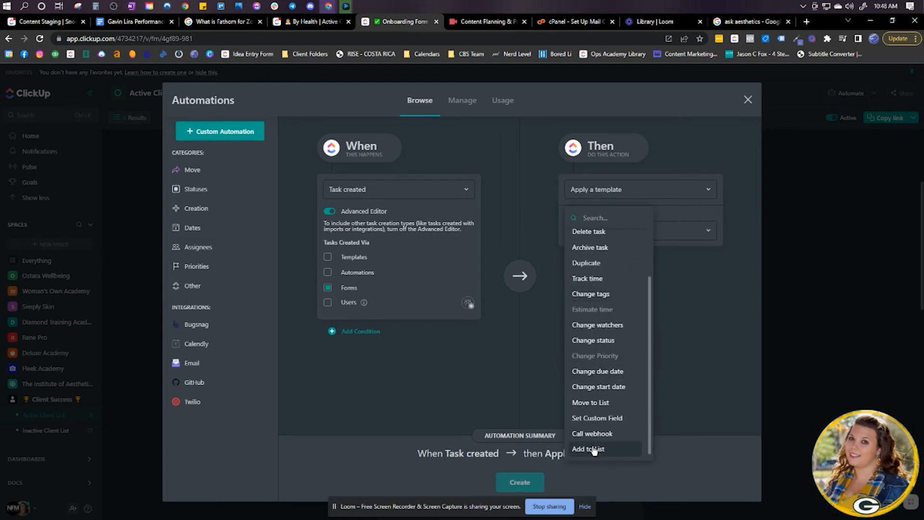
scroll(599, 320, up, 3)
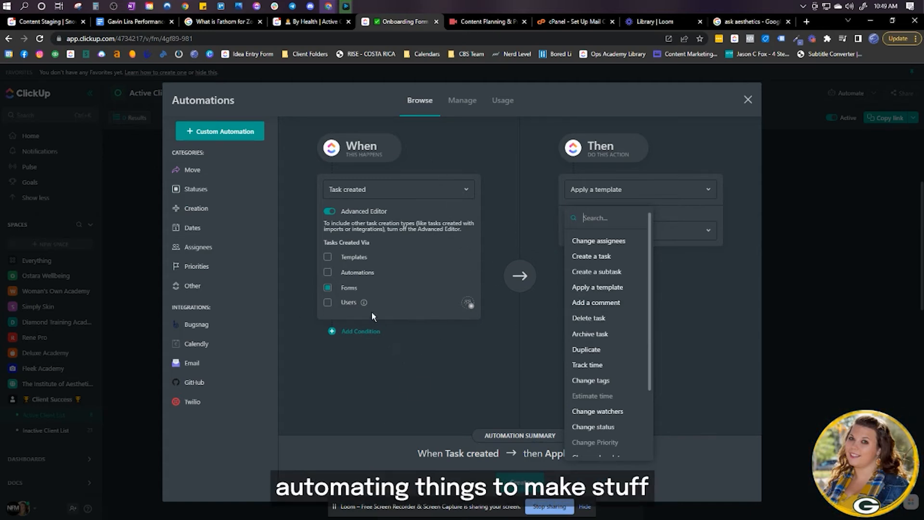
click(746, 101)
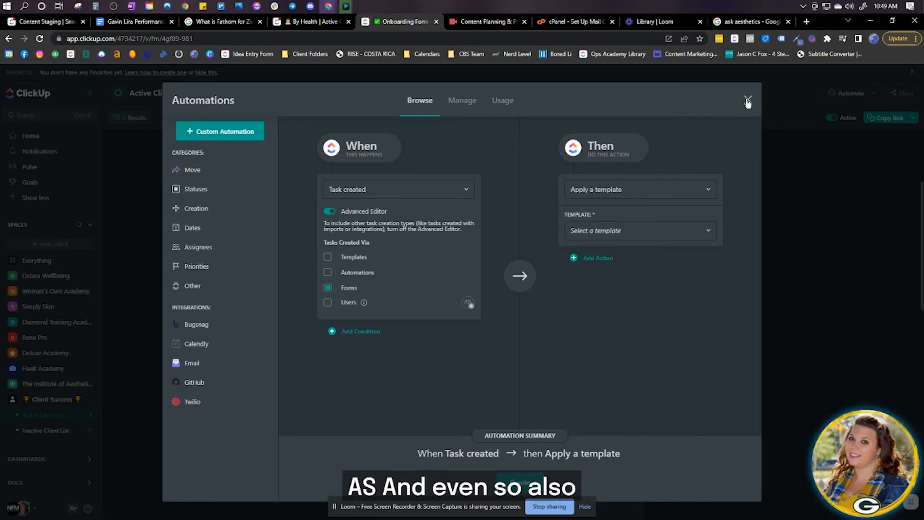
click(747, 101)
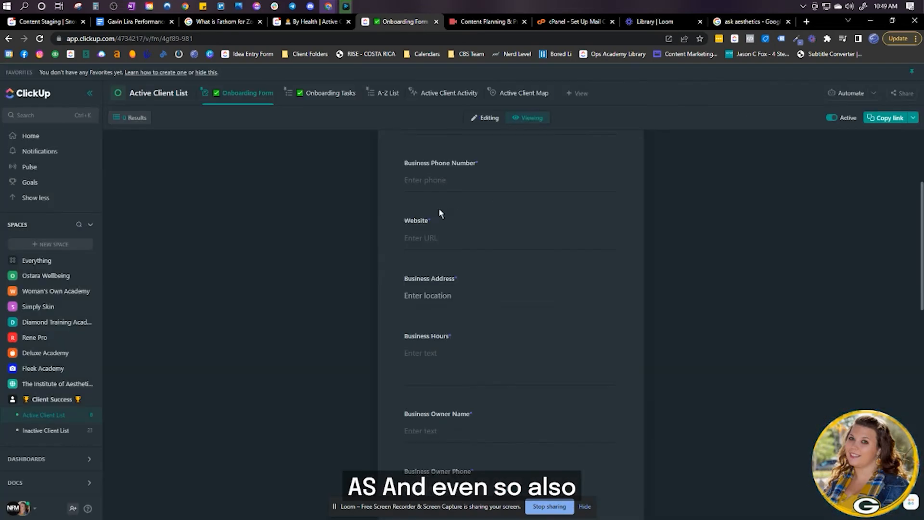
- Check the first client's status options in the A-Z List and the filter on the Onboarding Tasks view
click(387, 93)
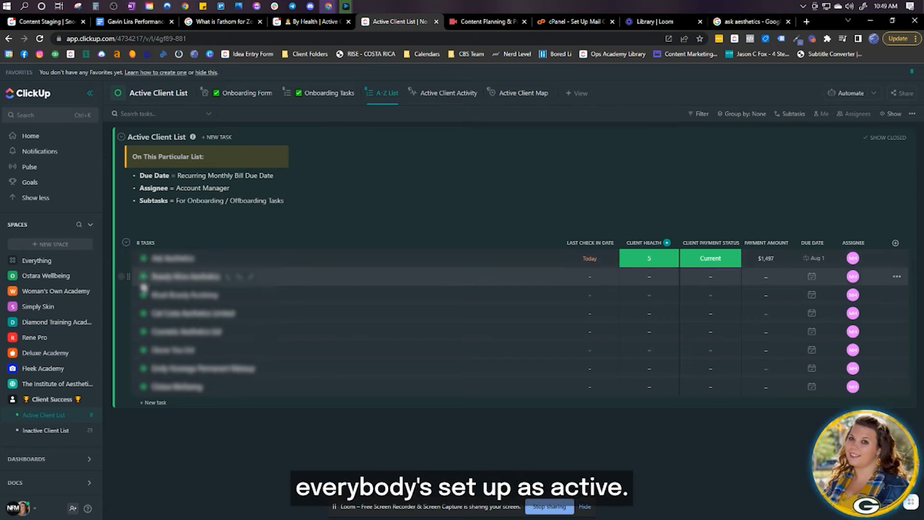
click(144, 259)
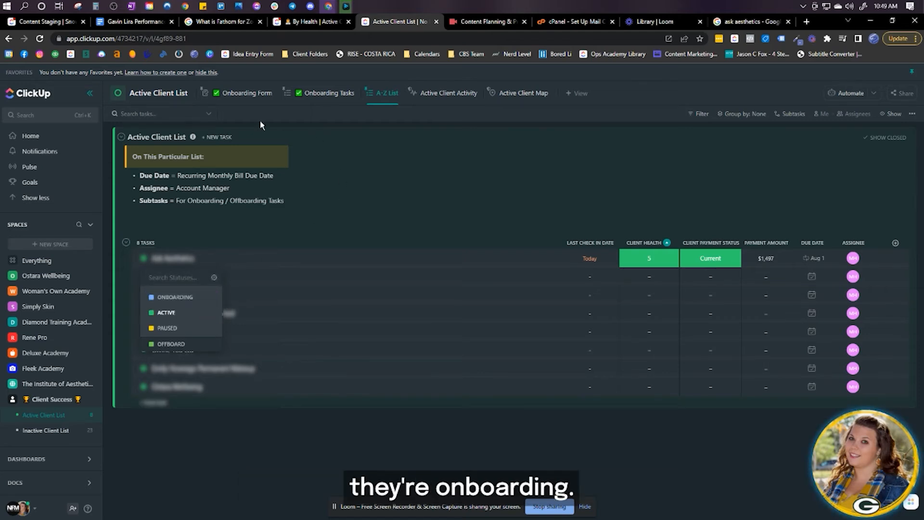
click(327, 95)
click(315, 96)
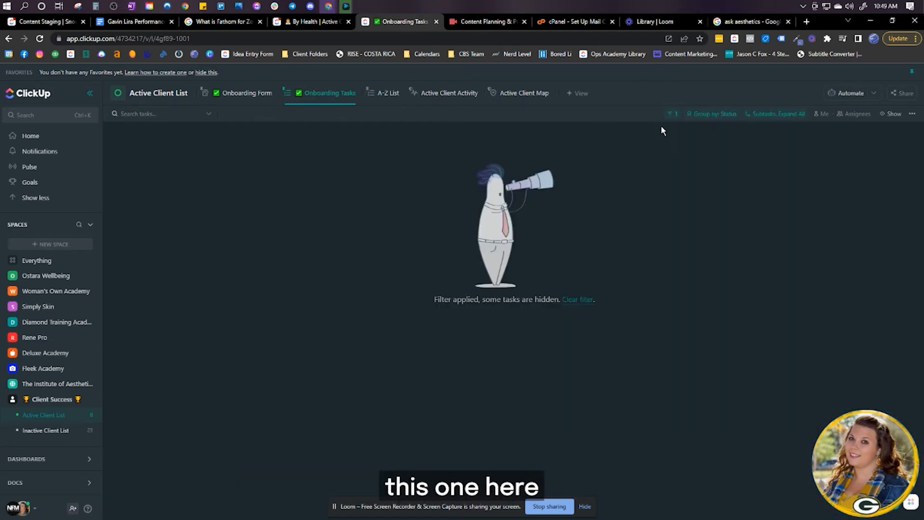
click(671, 115)
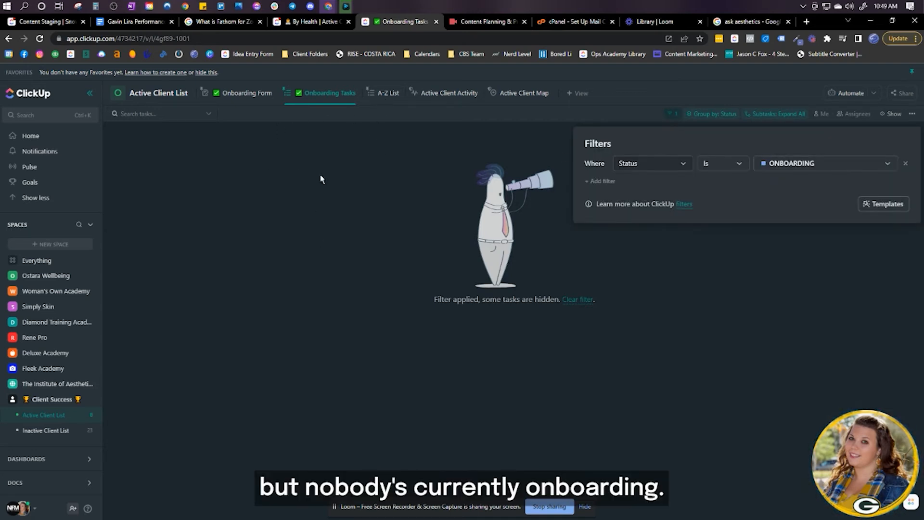
click(385, 98)
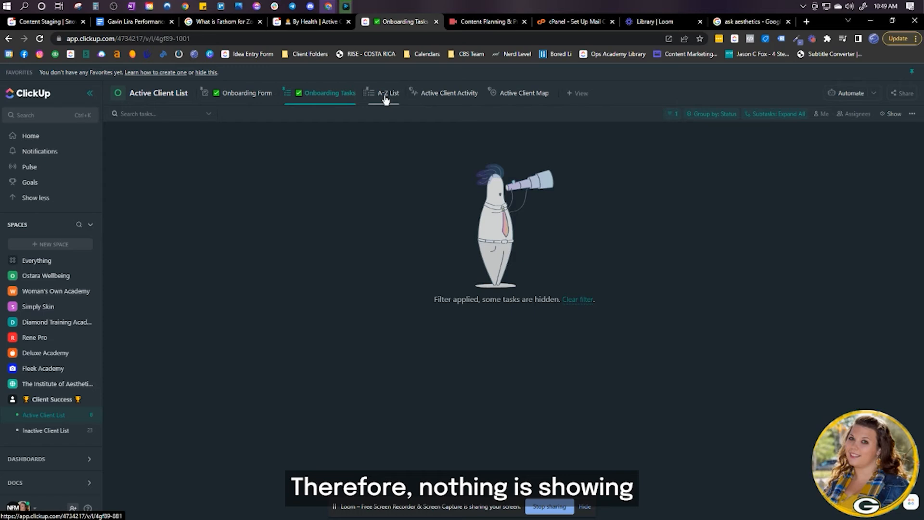
- Rename the Active Client List's closed status to BEGIN OFFBOARDING and save the statuses
click(385, 98)
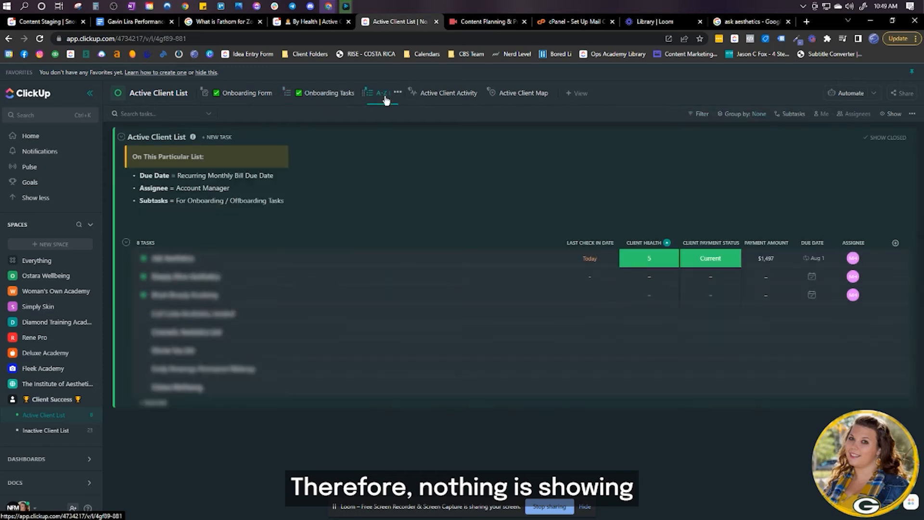
click(145, 259)
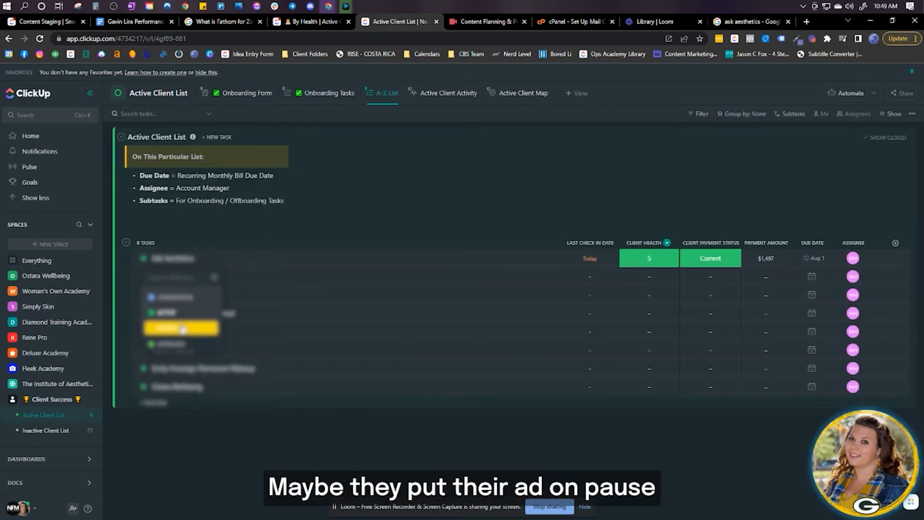
click(215, 279)
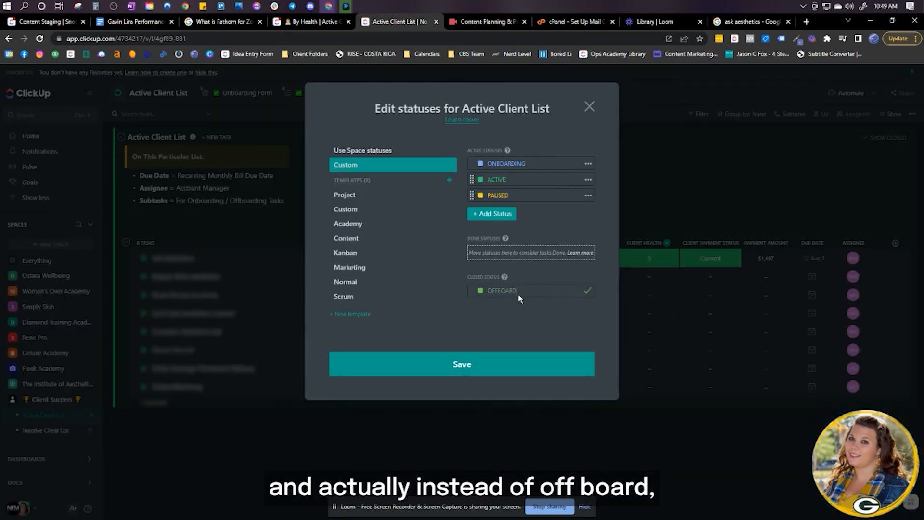
key(Home)
text(BEGIN OFFBOARD)
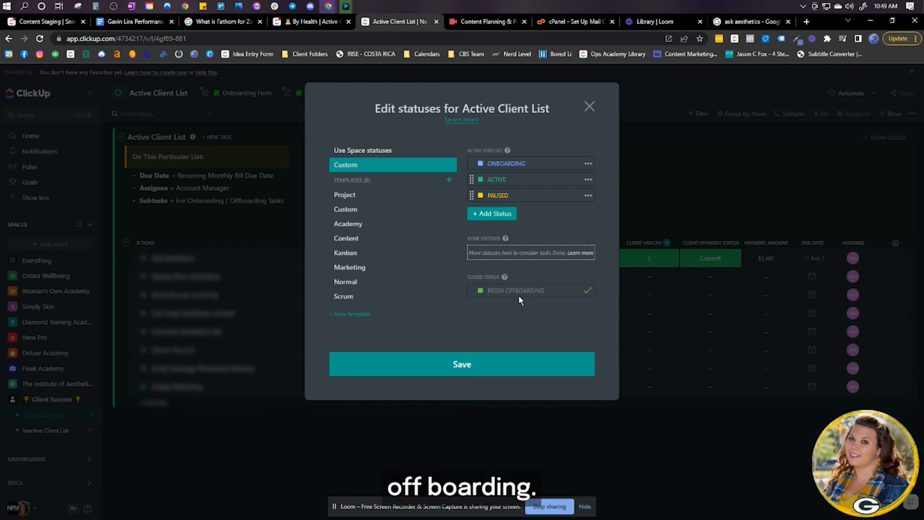
text(ING)
click(587, 292)
click(499, 367)
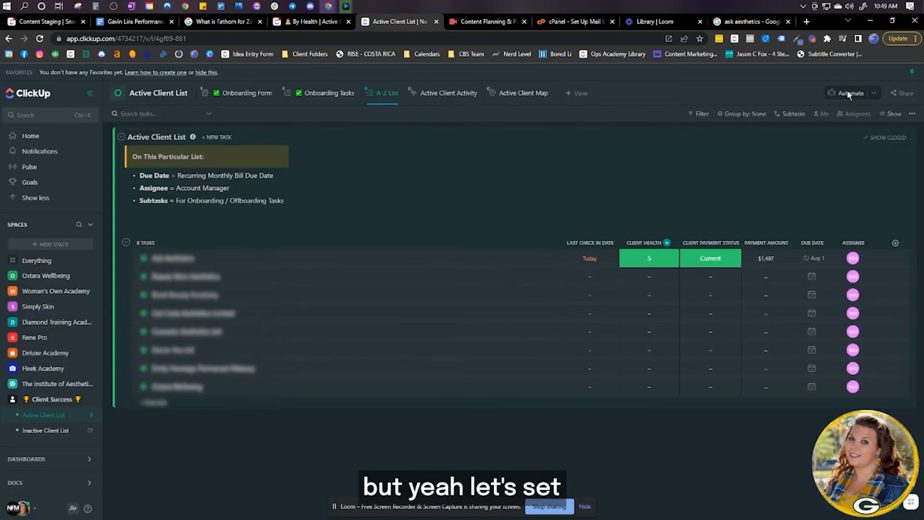
- Start an automation for the Active Client List that triggers when the status changes from any to BEGIN OFFBOARDING
click(848, 93)
click(864, 139)
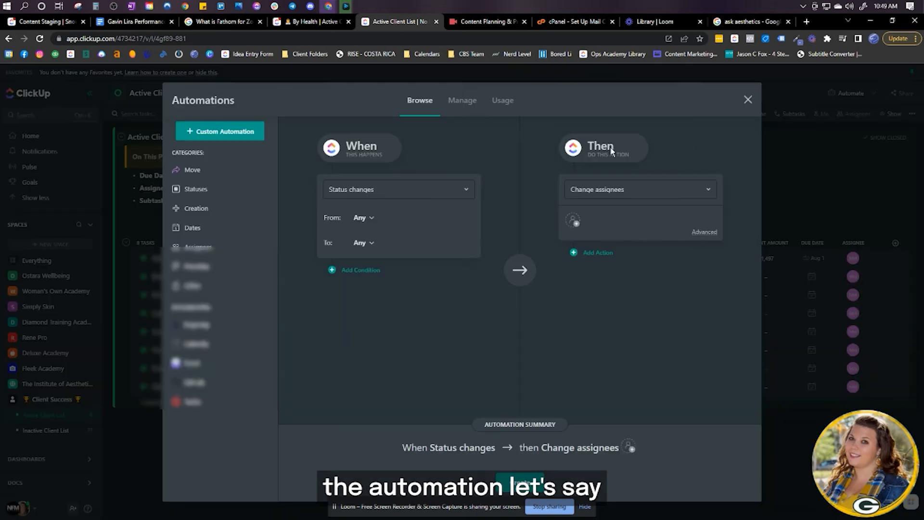
click(371, 188)
click(362, 239)
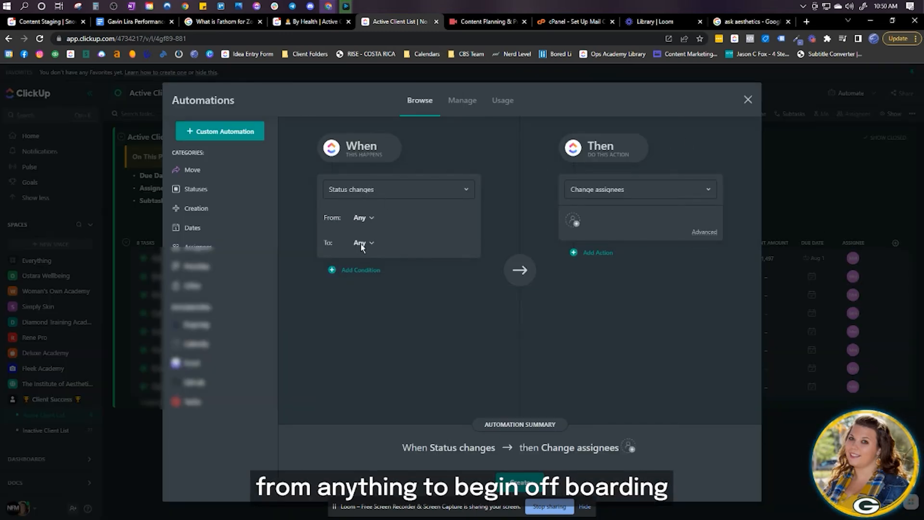
click(361, 244)
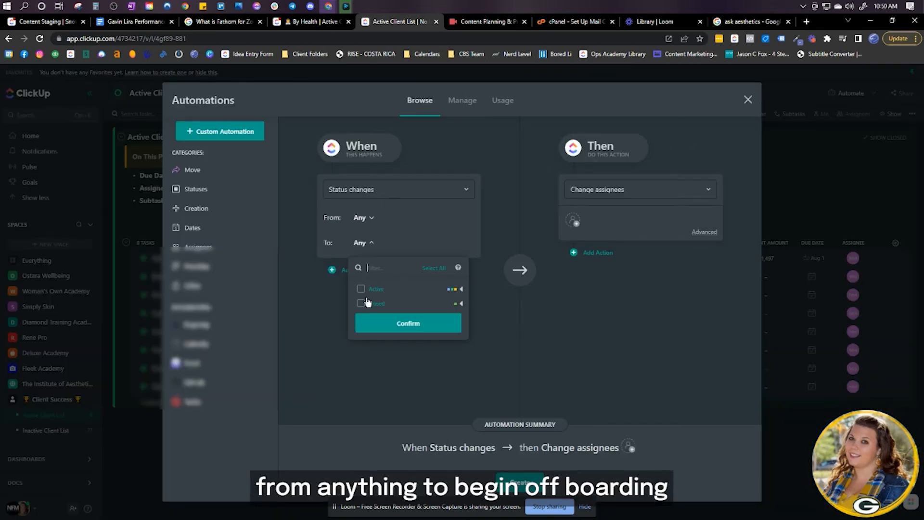
click(461, 304)
click(420, 345)
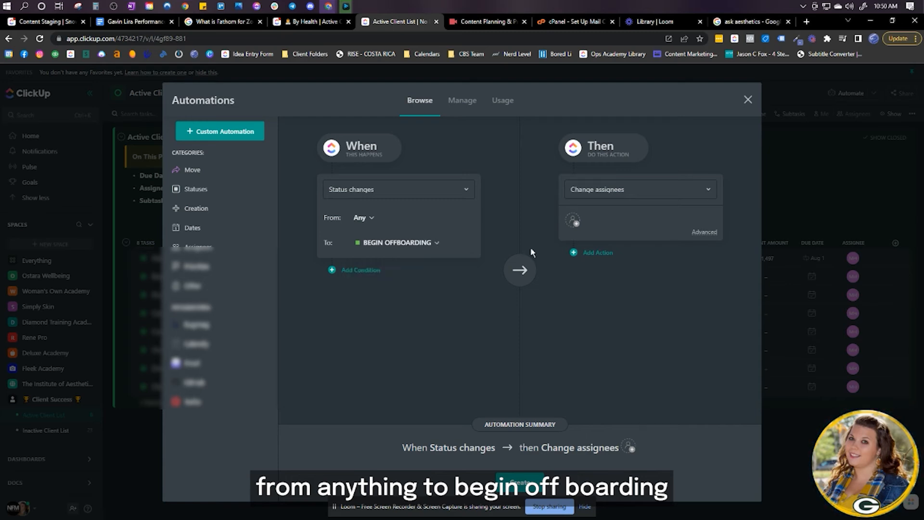
- Set the automation's action to Move to List with the Inactive Client List in the Client Success space as destination
click(593, 189)
scroll(604, 375, down, 5)
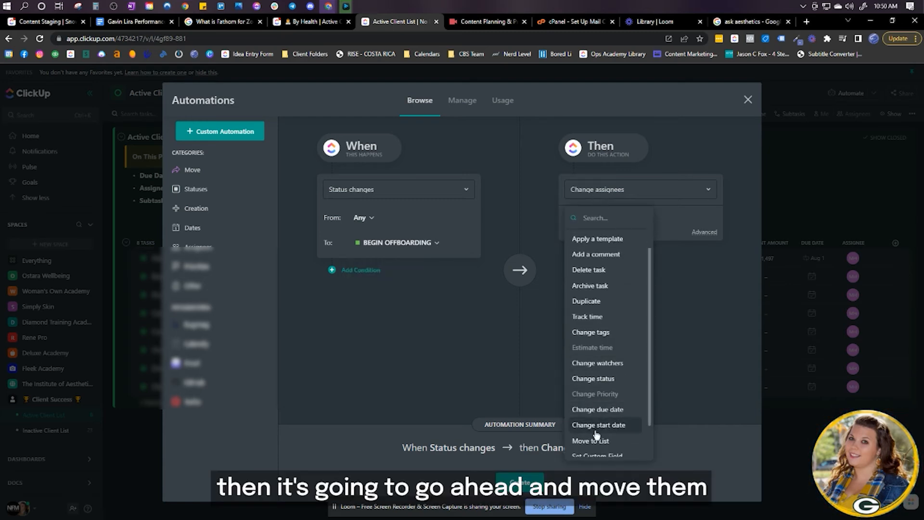
click(601, 402)
click(609, 234)
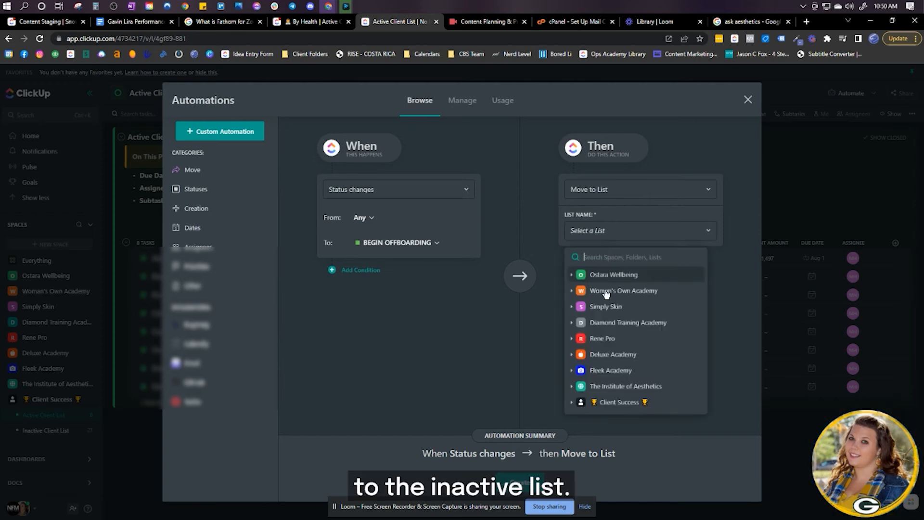
click(576, 404)
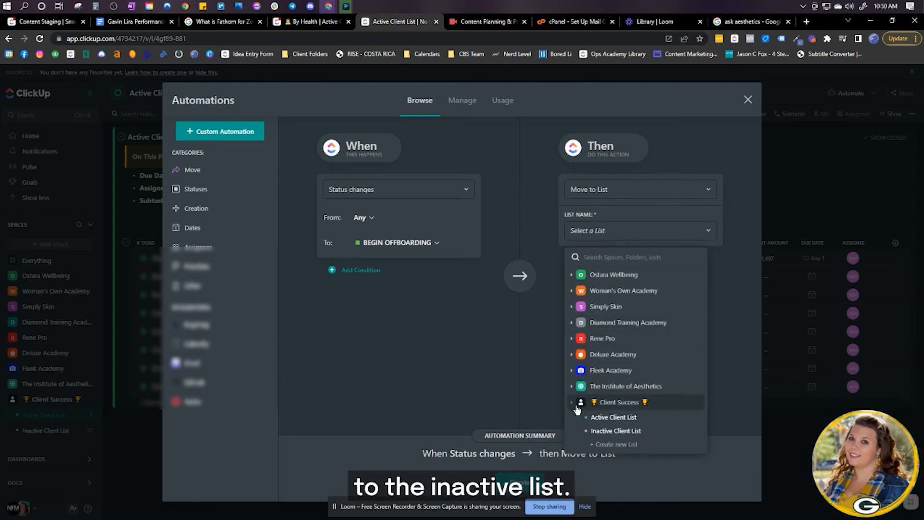
click(613, 430)
click(594, 260)
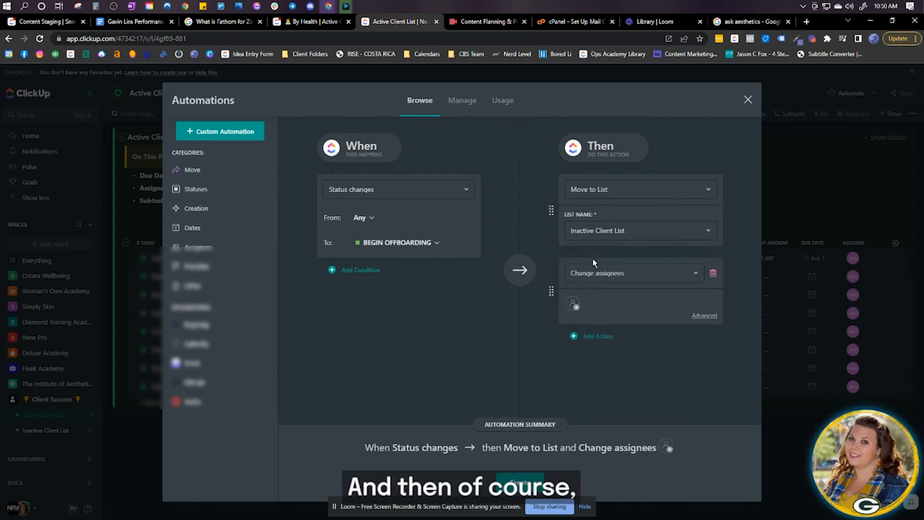
click(598, 279)
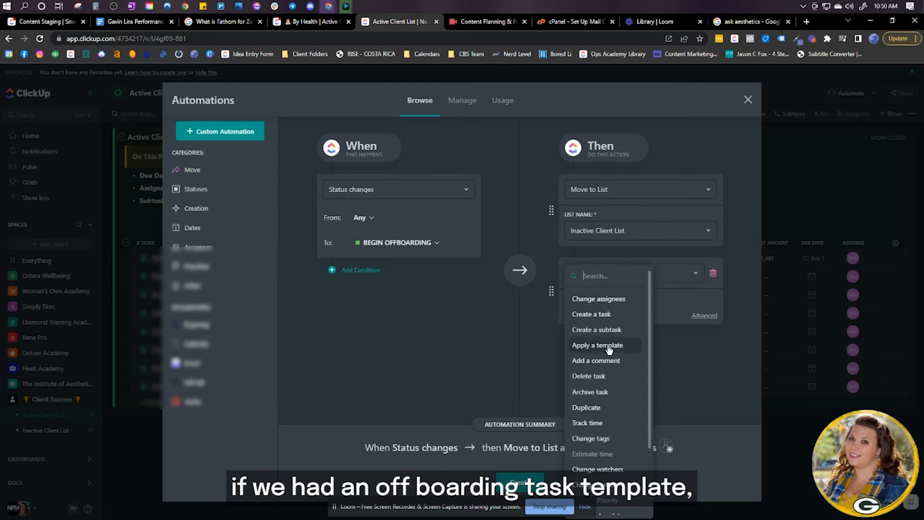
click(610, 350)
click(606, 320)
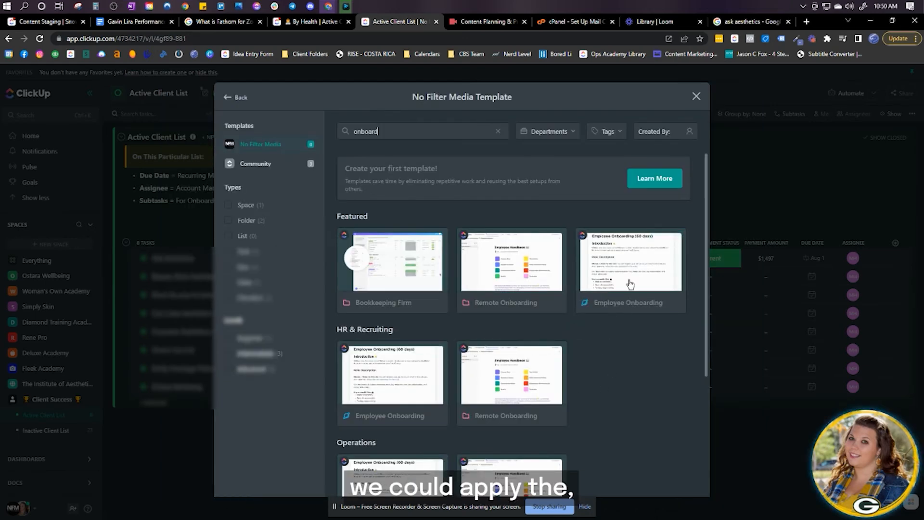
click(238, 105)
click(711, 273)
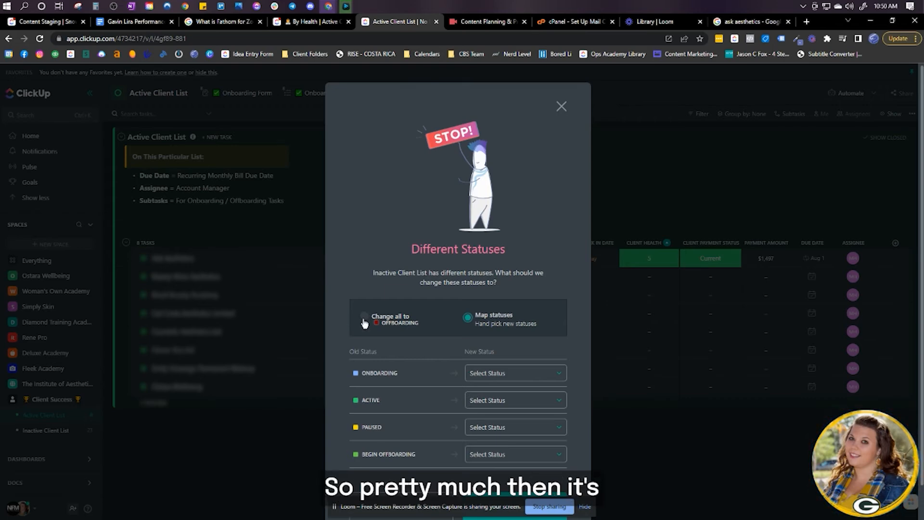
- Create the automation with all differing statuses changed to OFFBOARDING, and open the Inactive Client List
click(380, 317)
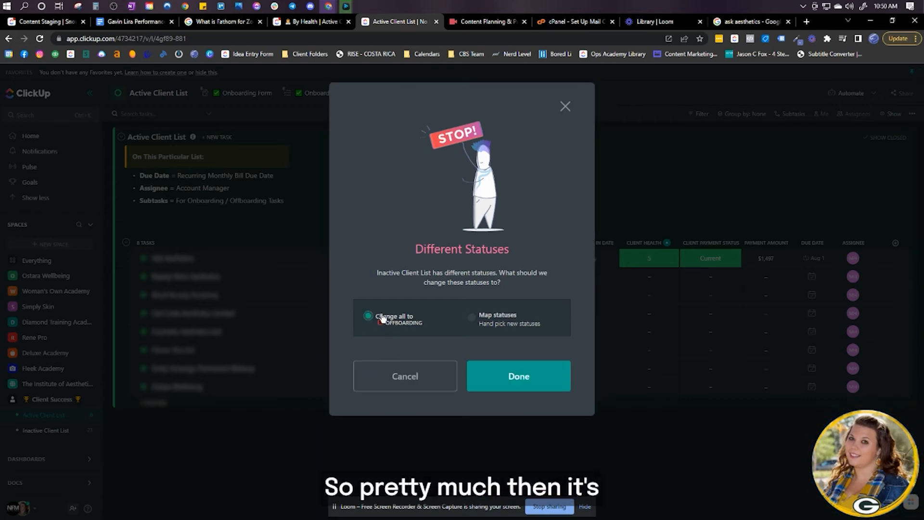
click(539, 376)
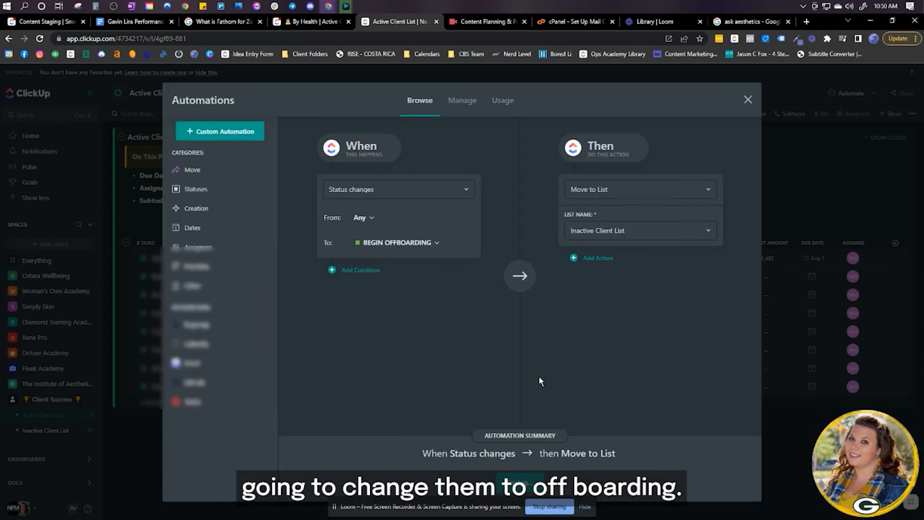
click(748, 101)
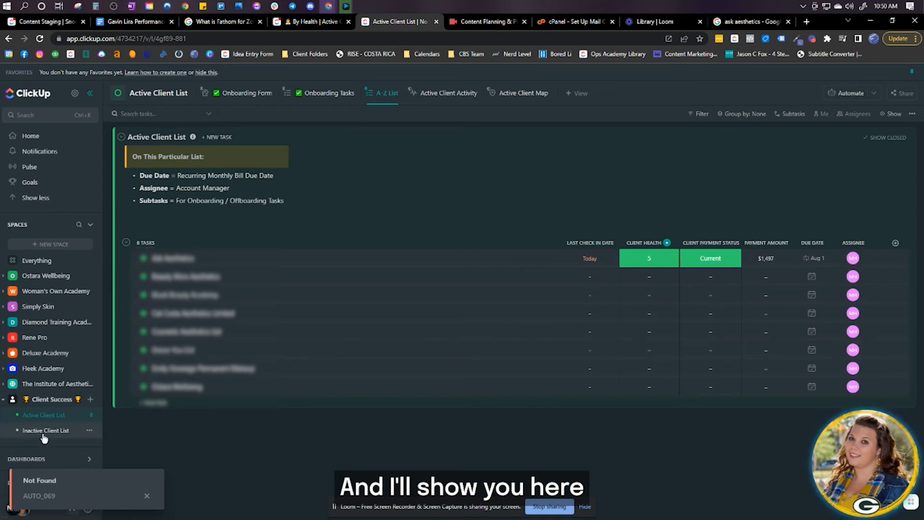
click(44, 432)
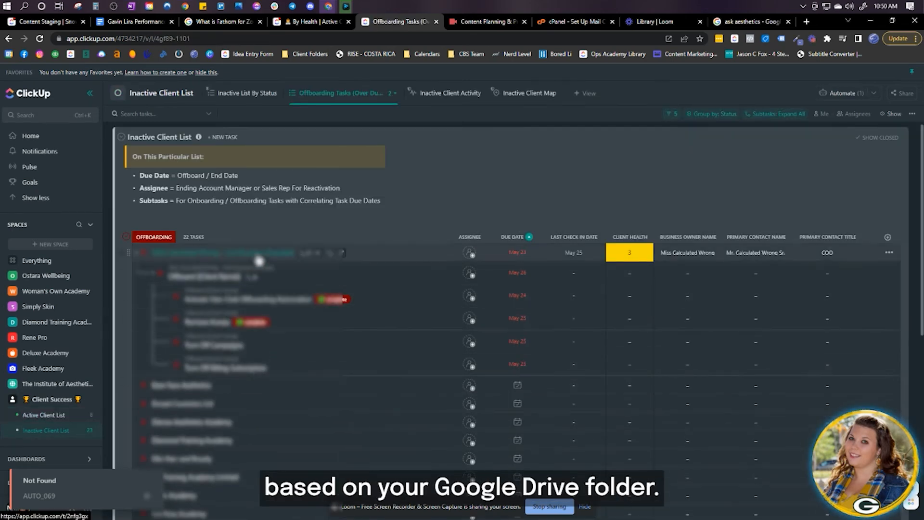
- Delete the example client's task from the Offboarding Tasks view and undo the deletion
right_click(258, 256)
click(303, 487)
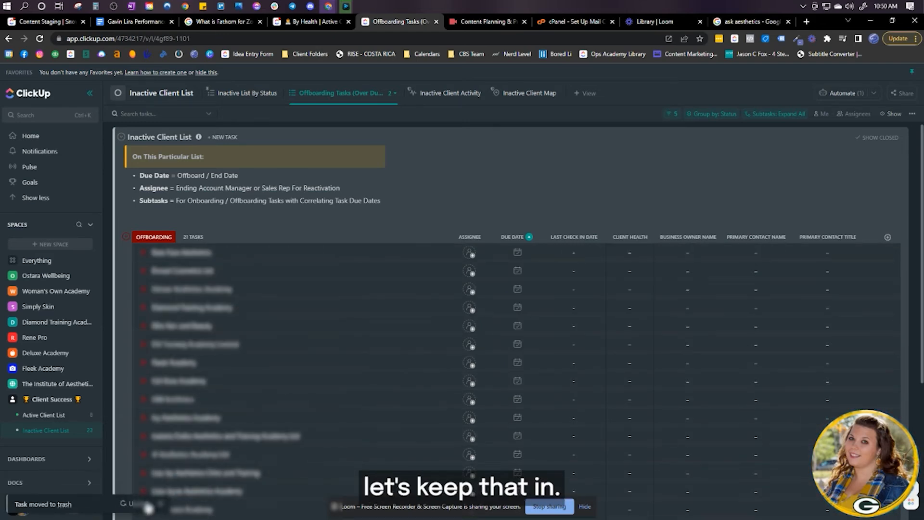
click(147, 506)
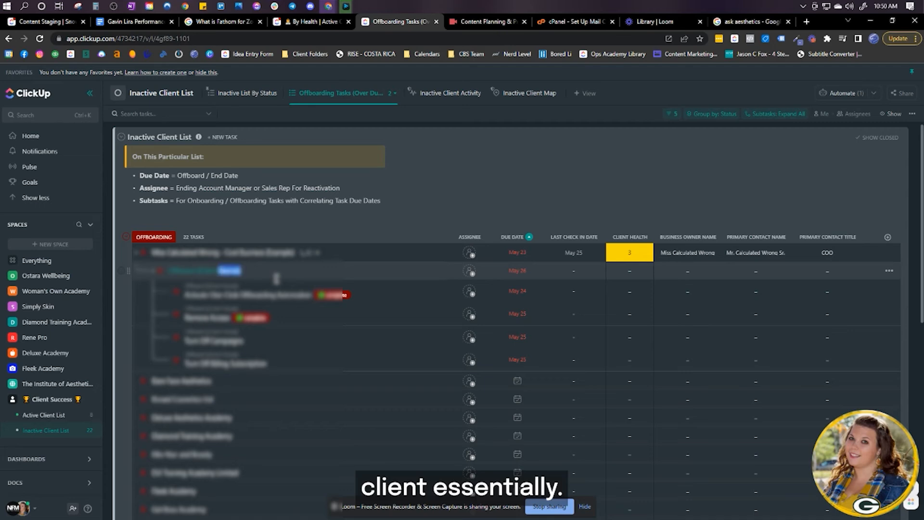
- Rename the example client's offboarding subtask as "Offboard Client"
key(ctrl+shift+Left)
key(ctrl+shift+Left)
key(Return)
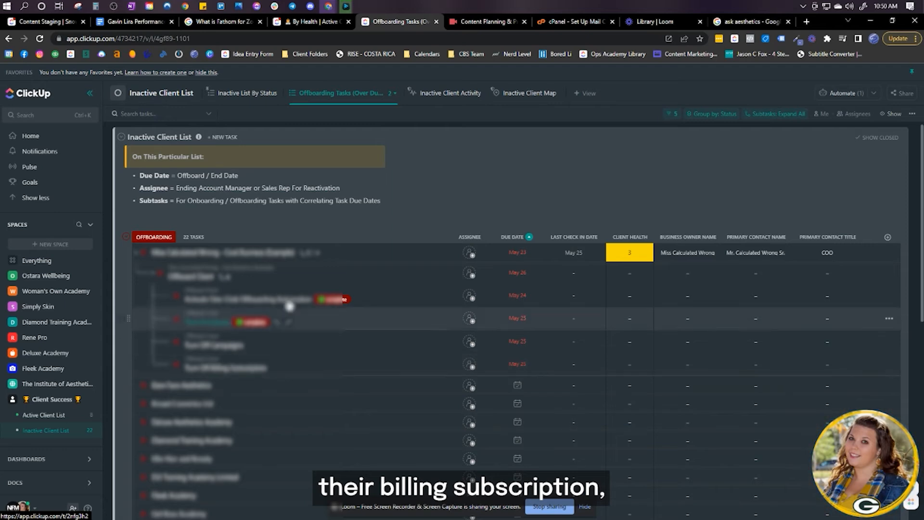
- Pin the Offboarding Tasks view of the Inactive Client List and collapse the example client's subtasks
click(393, 93)
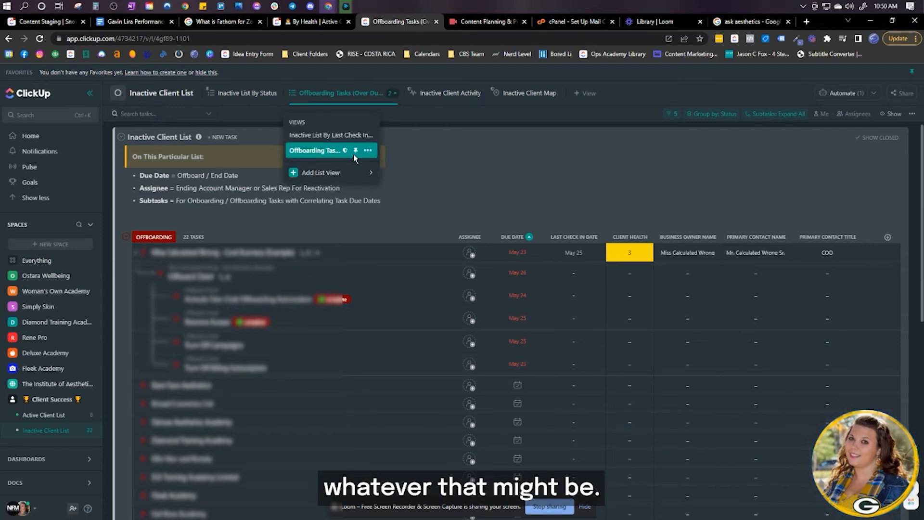
click(357, 152)
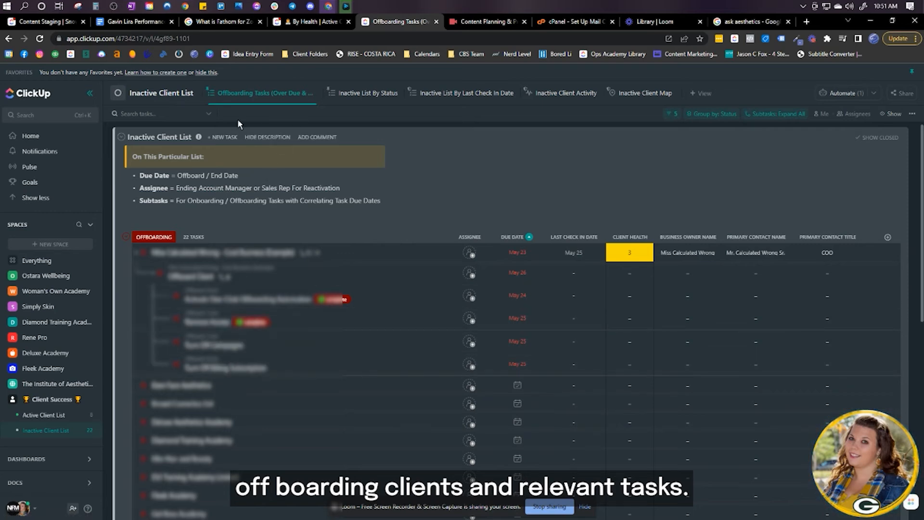
scroll(265, 154, down, 1)
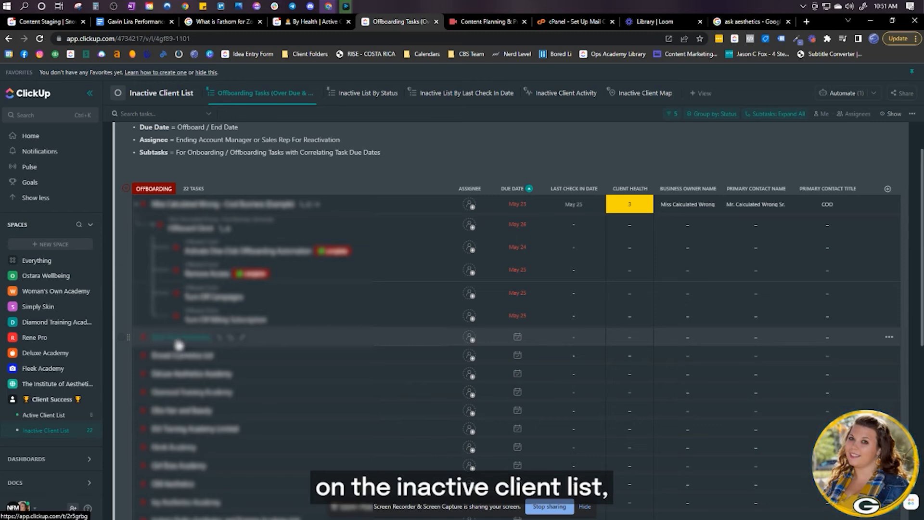
click(137, 205)
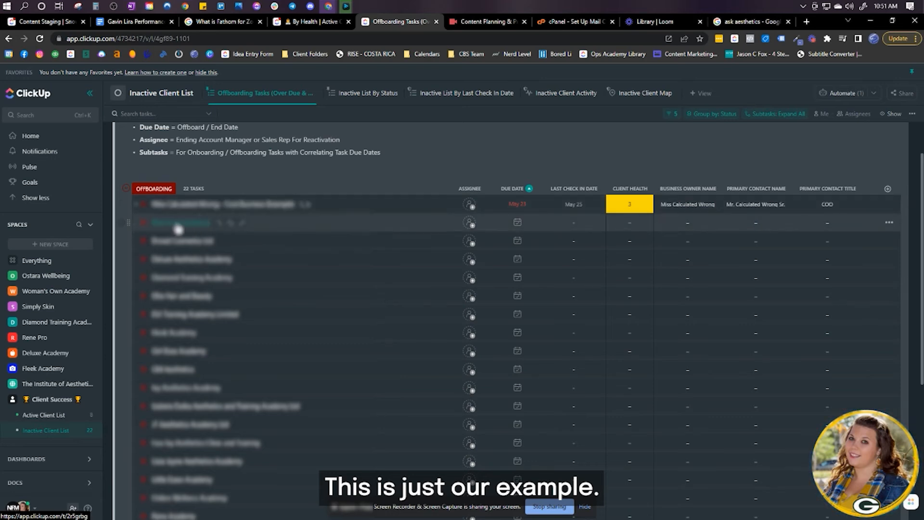
- Check the status options available for the first client below the example in the Inactive Client List
click(145, 224)
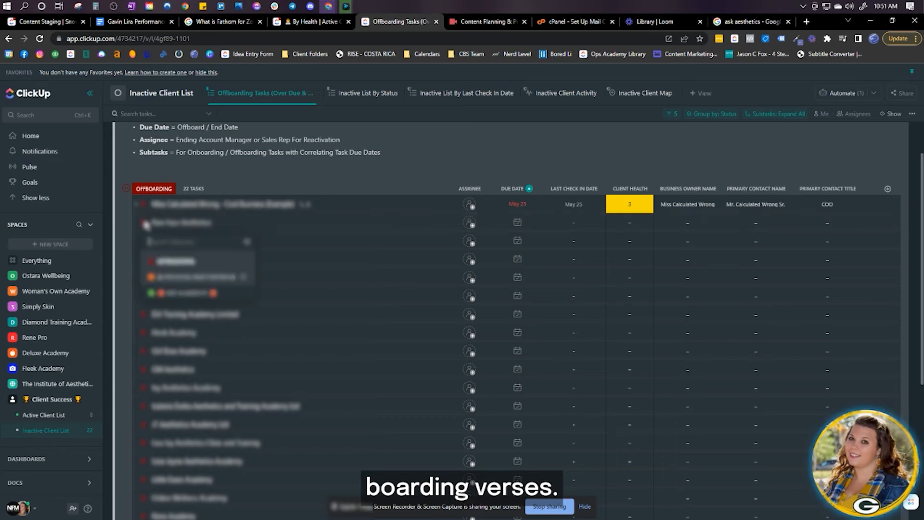
click(359, 173)
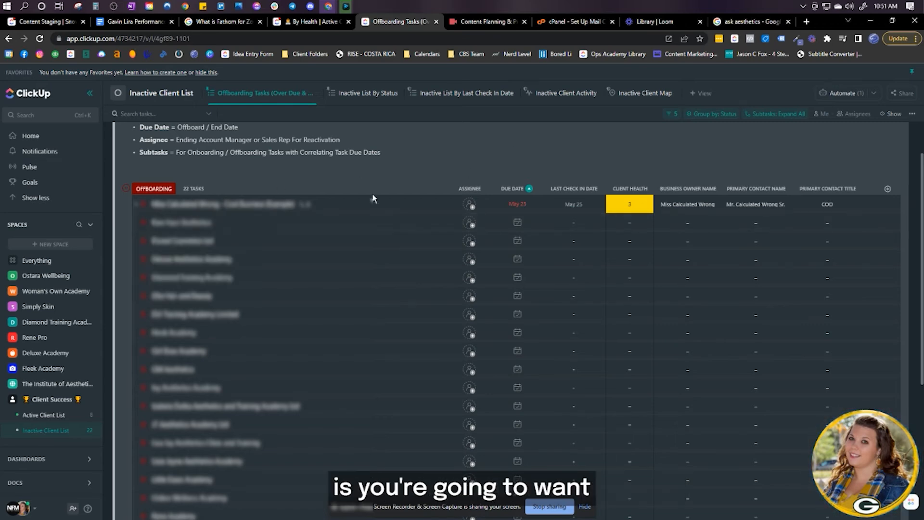
click(145, 223)
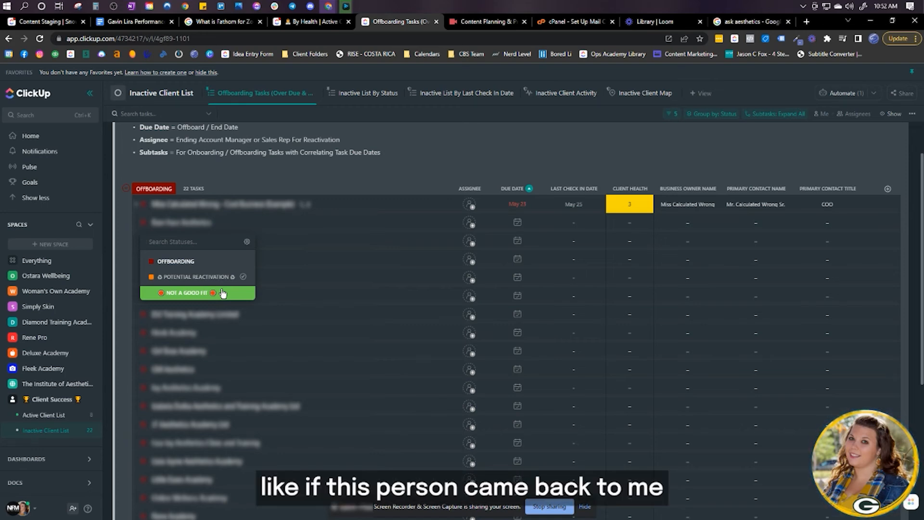
click(431, 162)
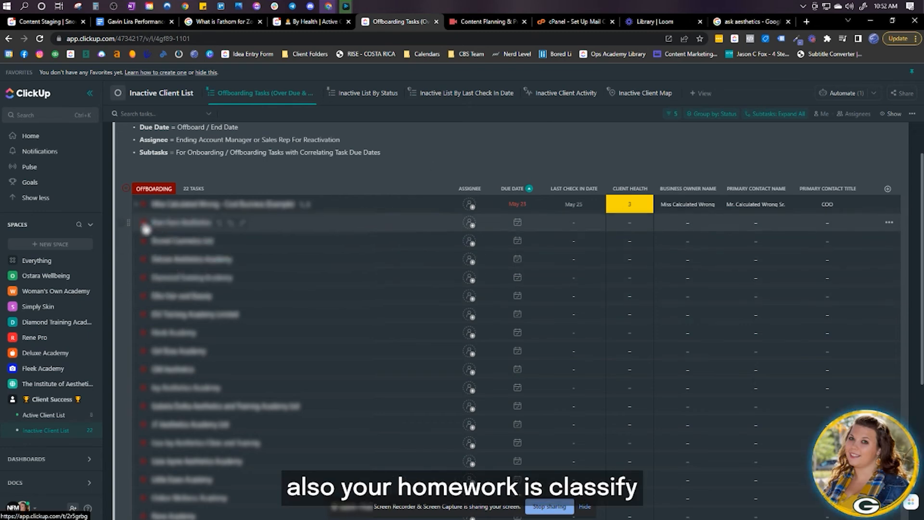
click(144, 223)
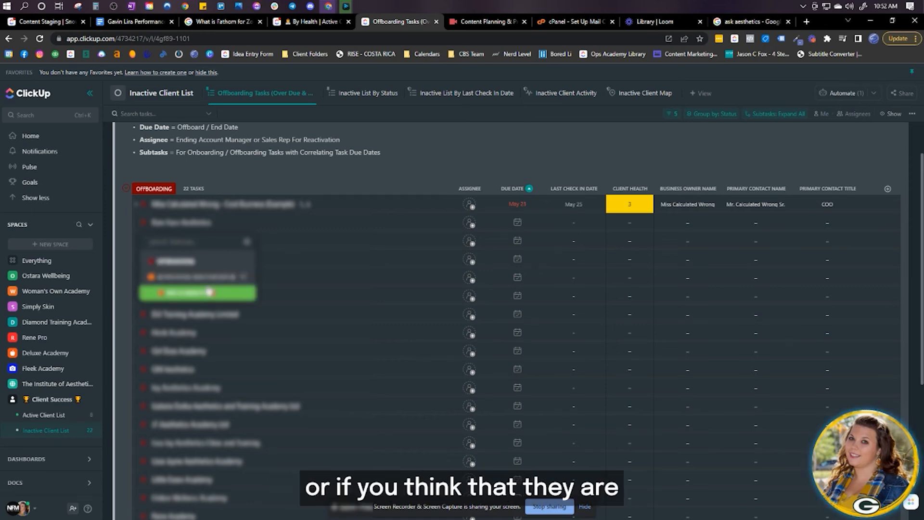
click(485, 156)
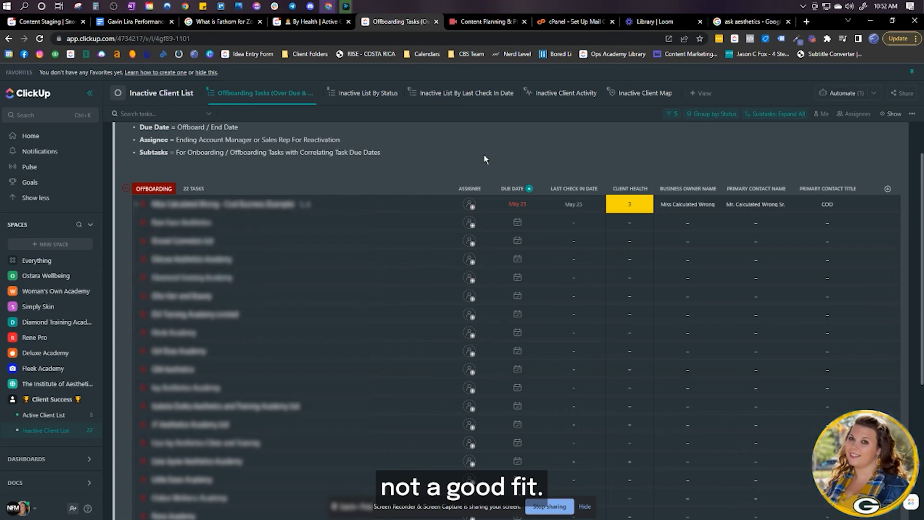
- Review the custom fields and status options in the Bare Face Aesthetics client profile, and close the profile
scroll(266, 254, down, 1)
scroll(268, 258, down, 1)
scroll(188, 231, up, 2)
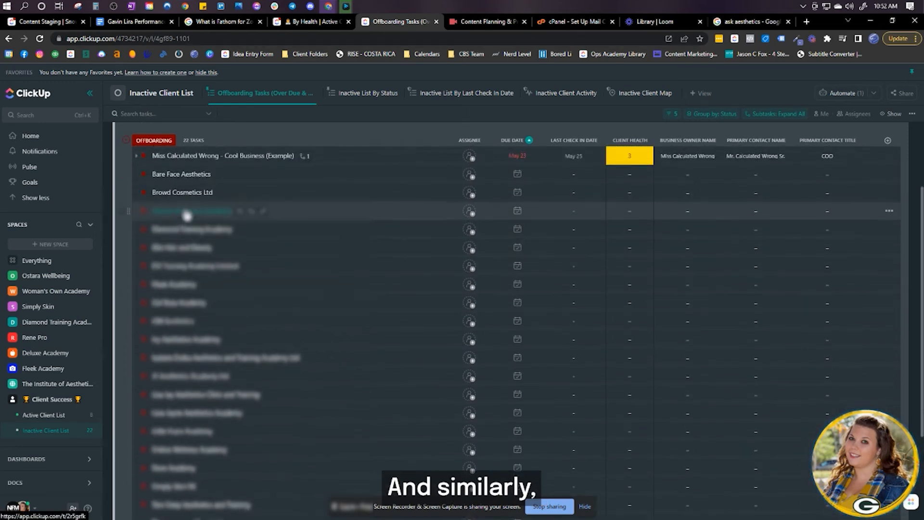
click(172, 227)
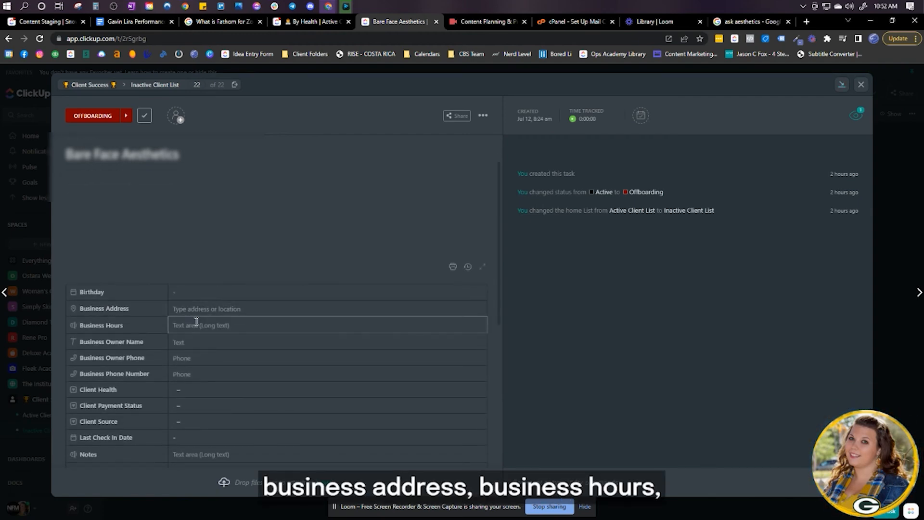
scroll(191, 349, down, 3)
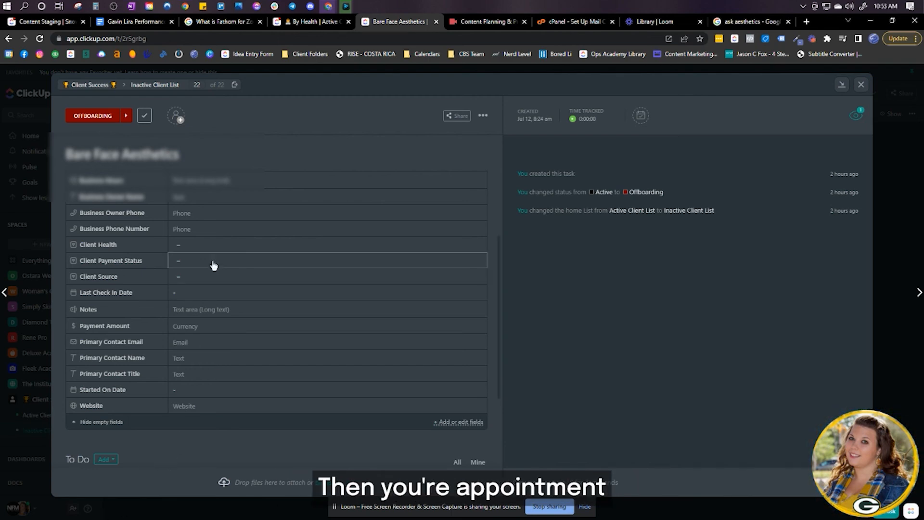
click(92, 119)
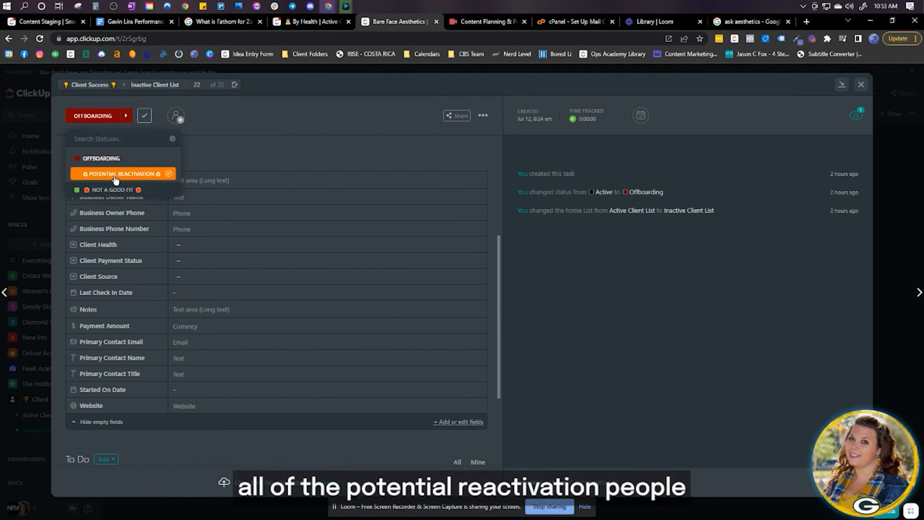
click(318, 138)
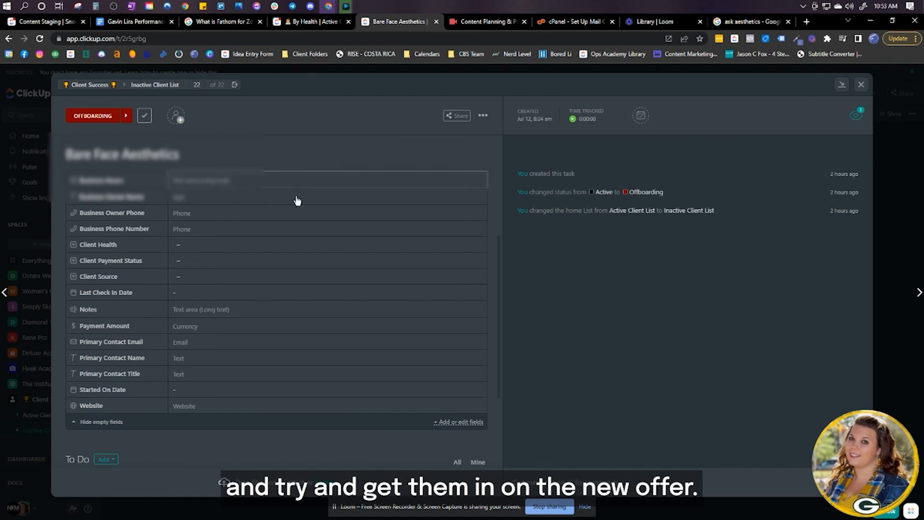
scroll(254, 270, down, 3)
scroll(252, 270, up, 5)
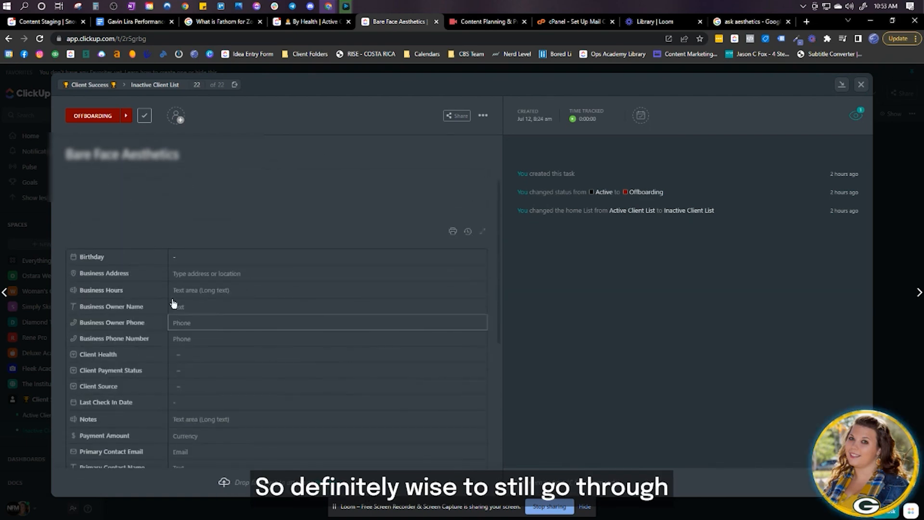
click(861, 86)
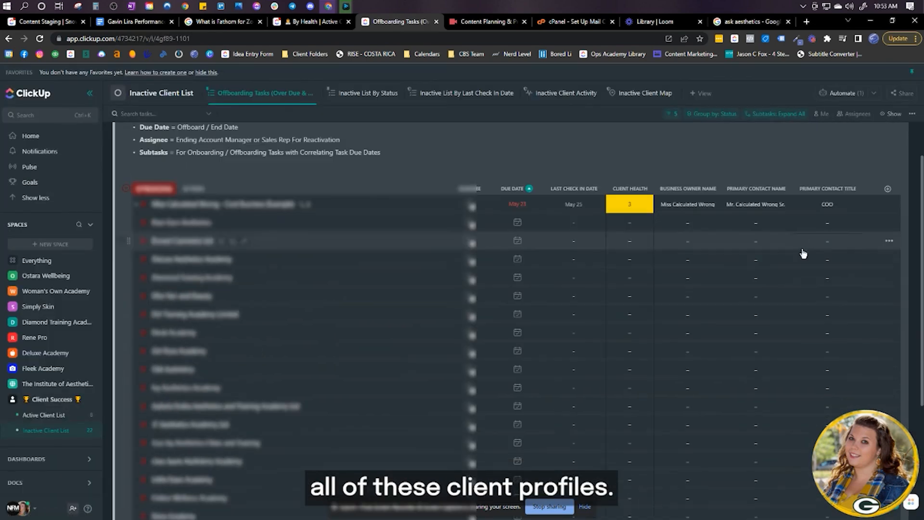